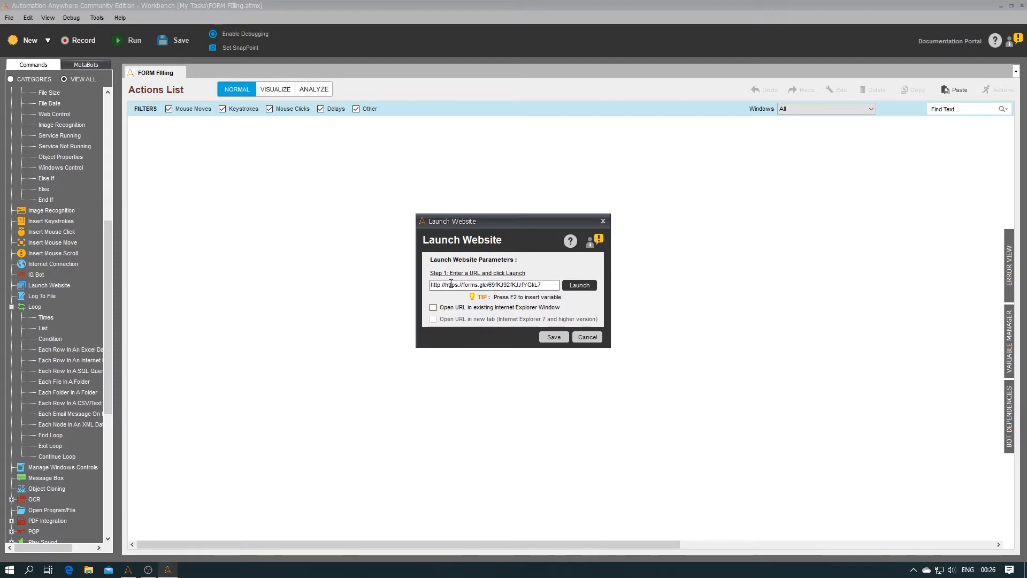
Step: Launch the corrected forms.gle link in the existing Internet Explorer window, test it, and save as step 1
{"action": "key", "text": "BackSpace"}
{"action": "key", "text": "BackSpace"}
{"action": "key", "text": "BackSpace"}
{"action": "key", "text": "BackSpace"}
{"action": "key", "text": "BackSpace"}
{"action": "key", "text": "BackSpace"}
{"action": "key", "text": "BackSpace"}
{"action": "left_click", "coordinate": [440, 310]}
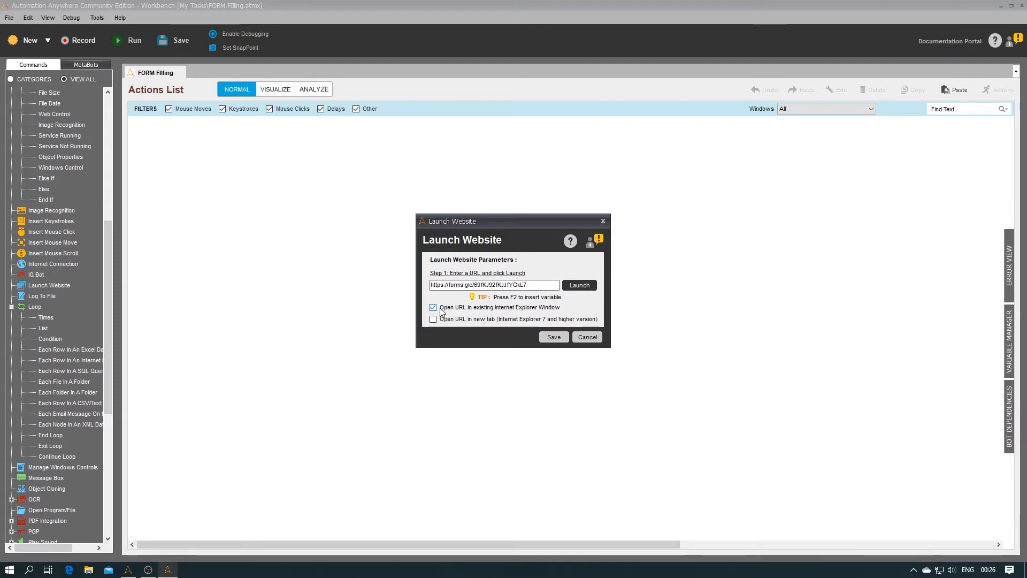
{"action": "left_click", "coordinate": [576, 289]}
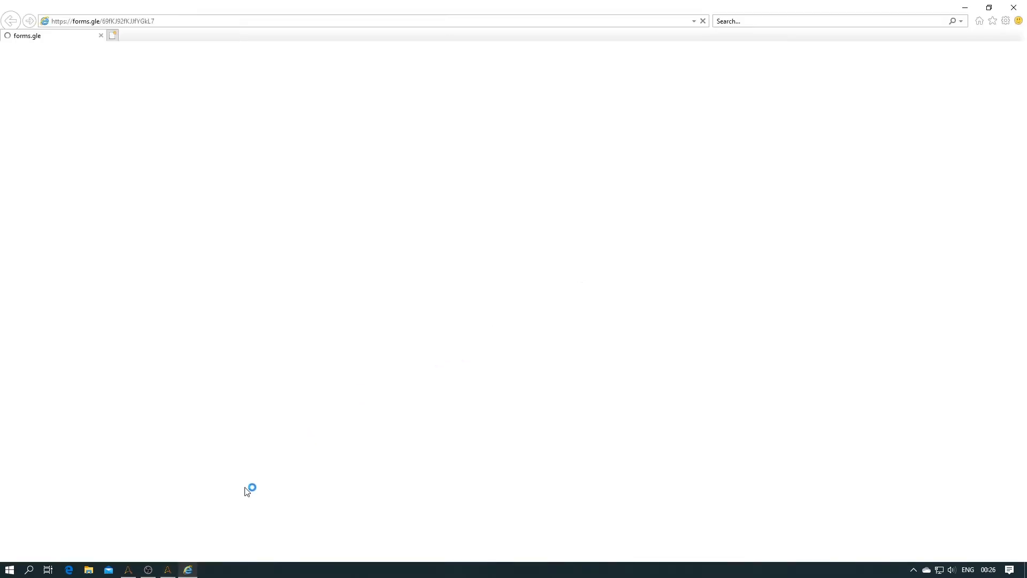
{"action": "left_click", "coordinate": [167, 569]}
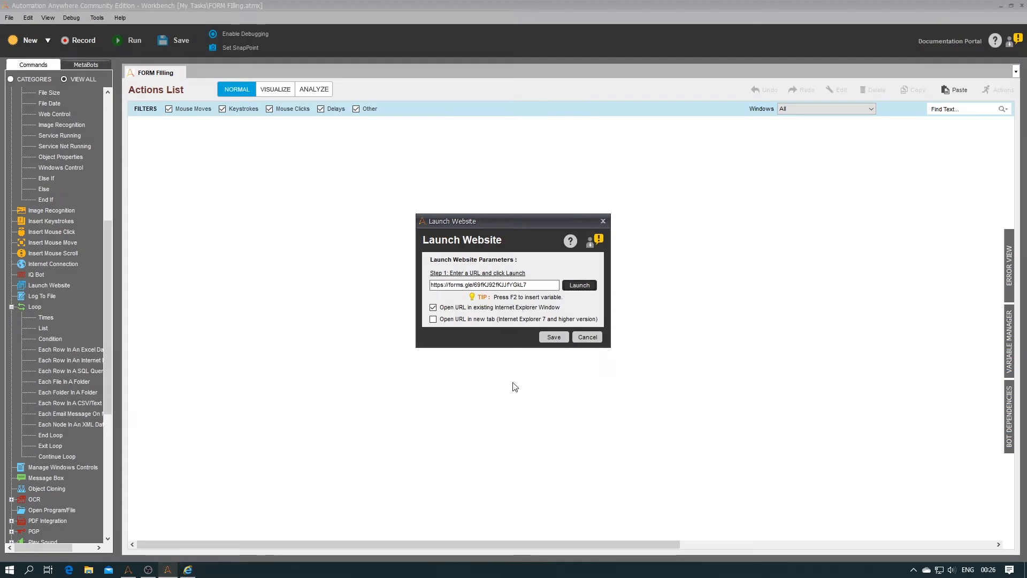
{"action": "left_click", "coordinate": [557, 337]}
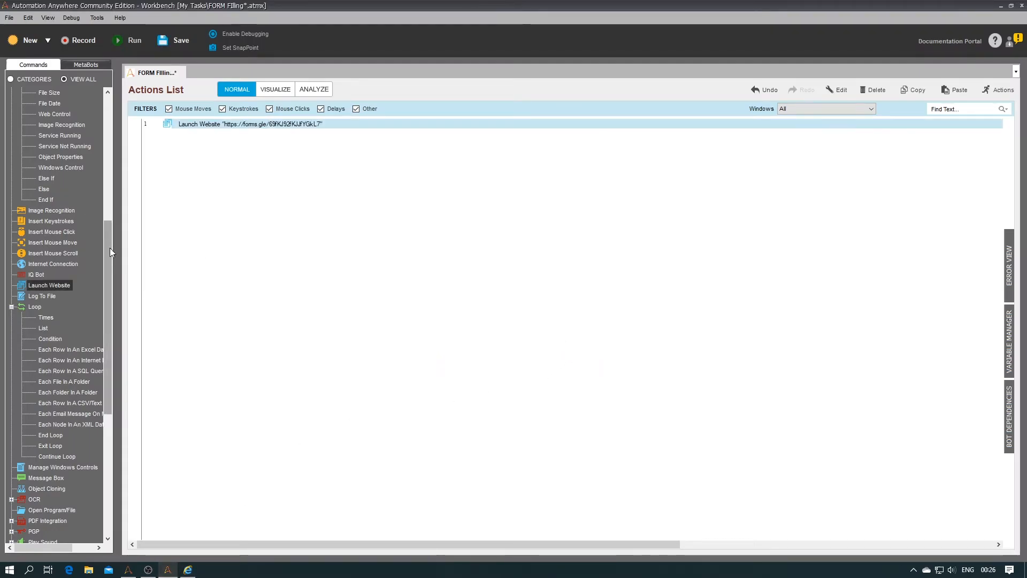
Step: Add a 5-second delay as step 2
{"action": "left_click_drag", "start_coordinate": [110, 249], "coordinate": [111, 128]}
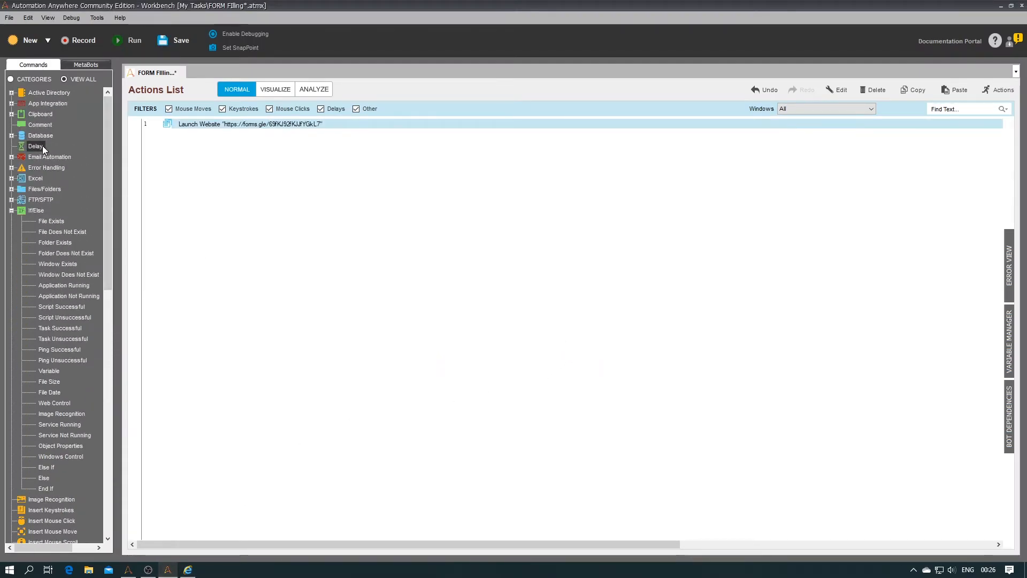
{"action": "double_click", "coordinate": [43, 146]}
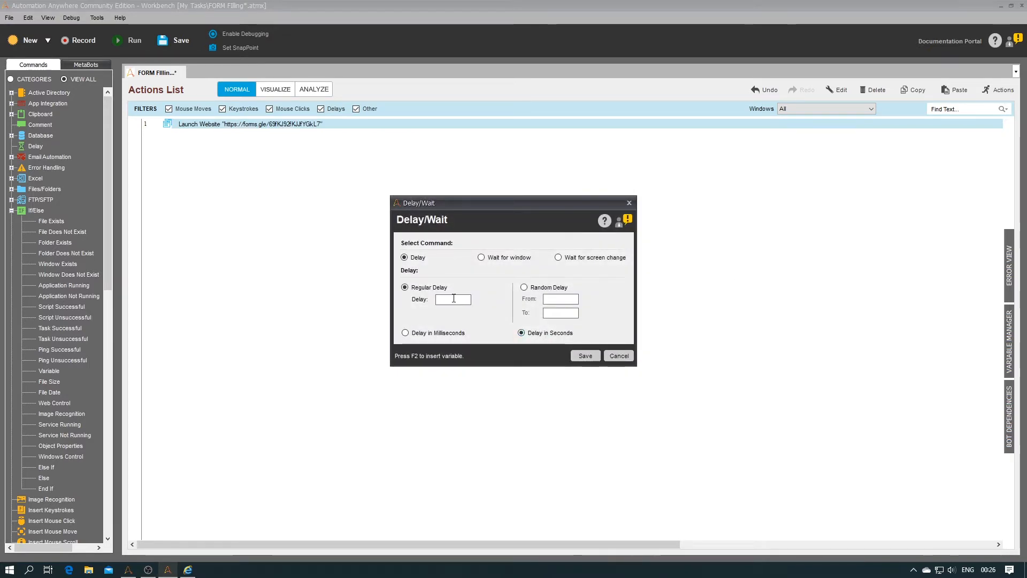
{"action": "key", "text": "BackSpace"}
{"action": "key", "text": "Return"}
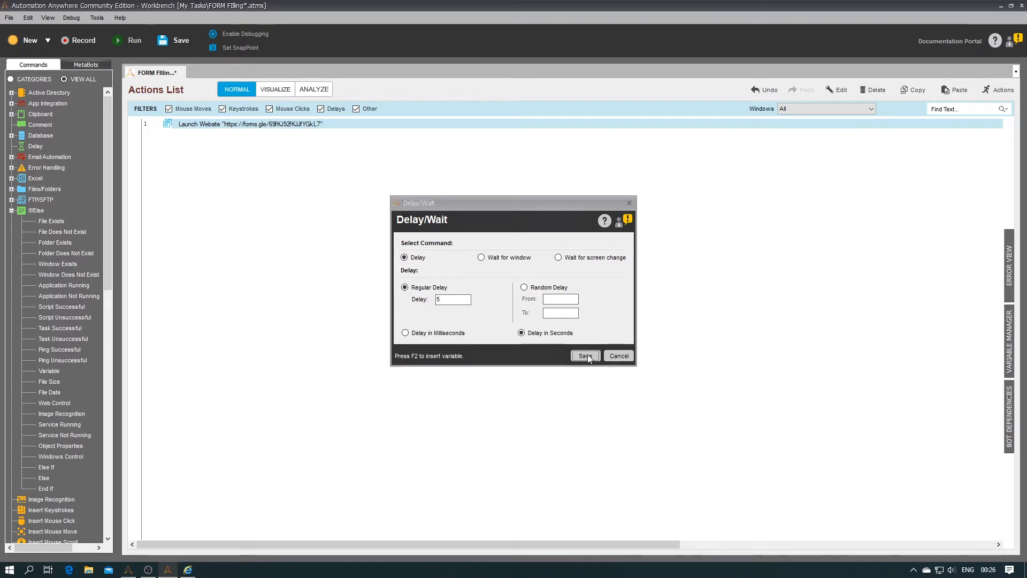
Step: Add a left click at (733,341) on the form's Email address field, then paste another 5-second delay
{"action": "left_click_drag", "start_coordinate": [104, 189], "coordinate": [105, 309]}
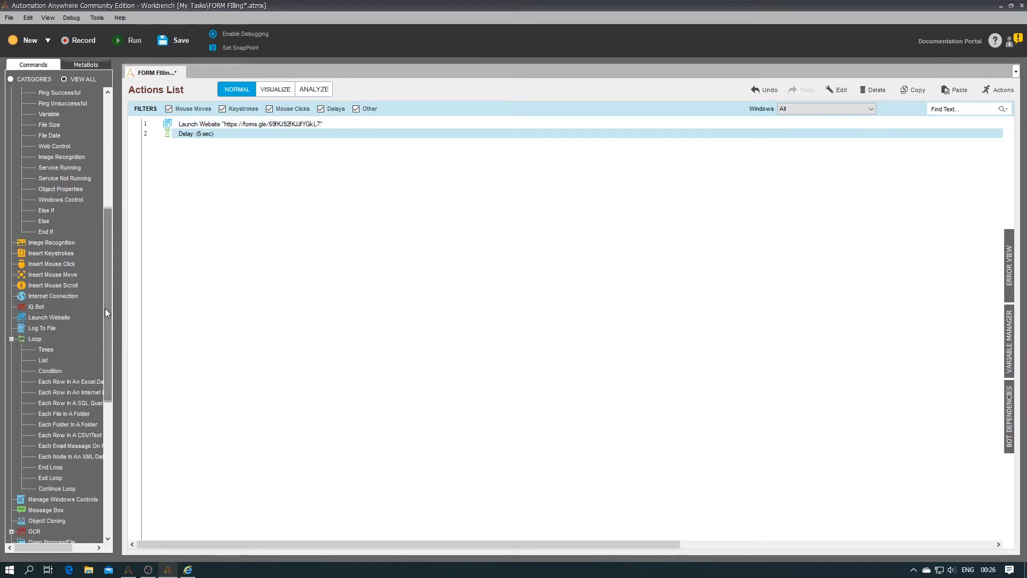
{"action": "double_click", "coordinate": [63, 263]}
{"action": "left_click", "coordinate": [570, 191]}
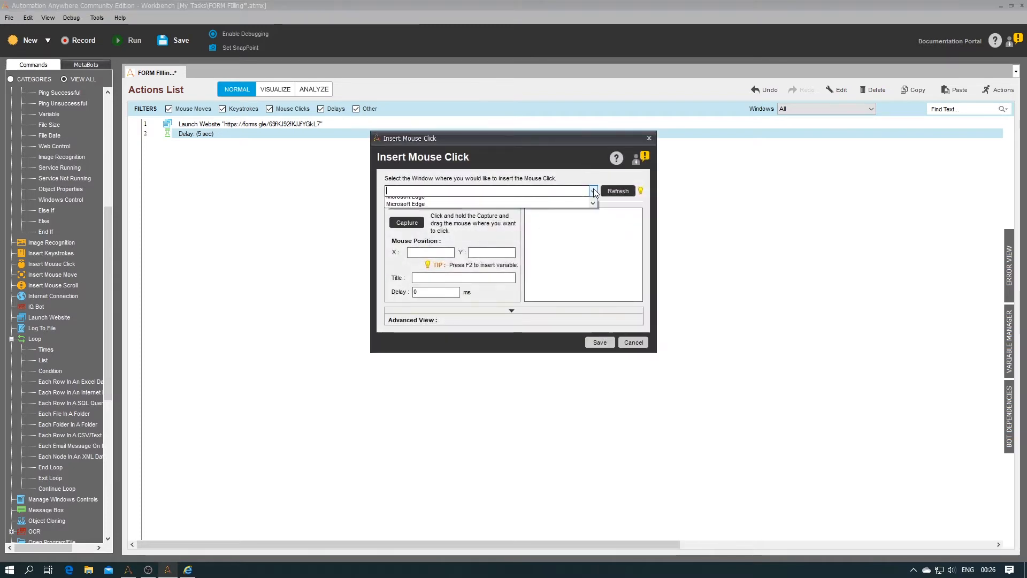
{"action": "left_click", "coordinate": [568, 202]}
{"action": "left_click", "coordinate": [404, 225]}
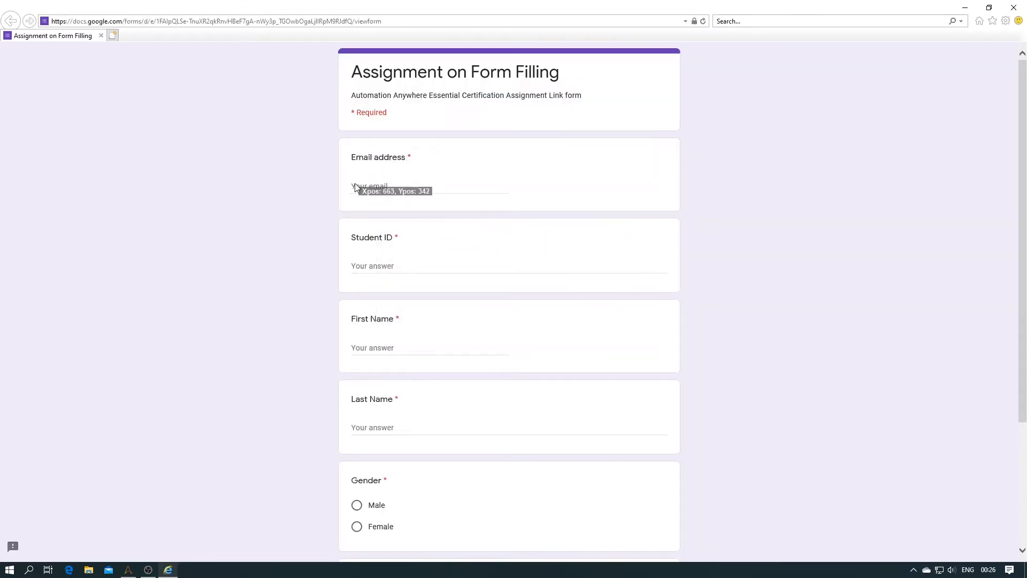
{"action": "left_click", "coordinate": [392, 182]}
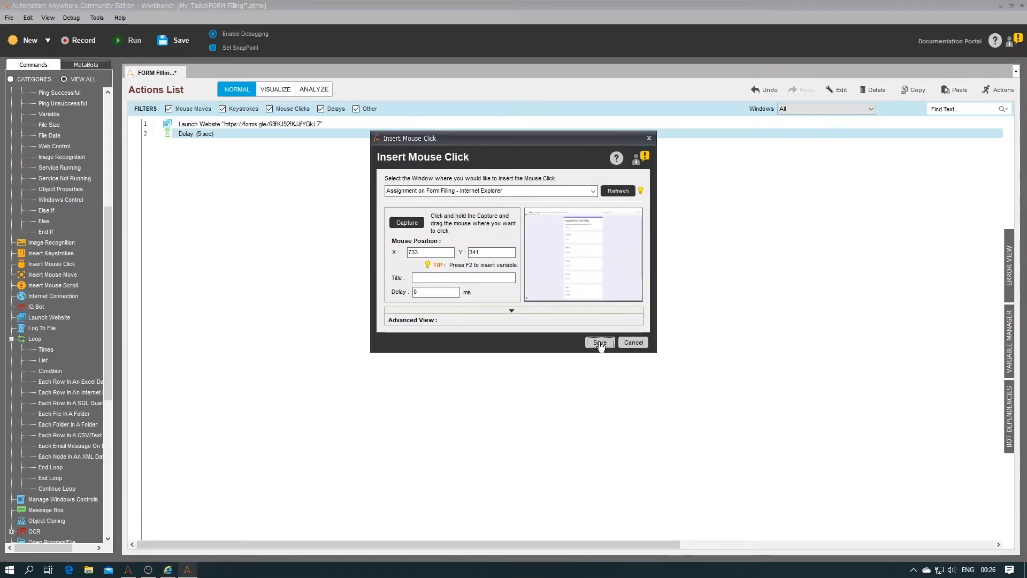
{"action": "left_click", "coordinate": [600, 343]}
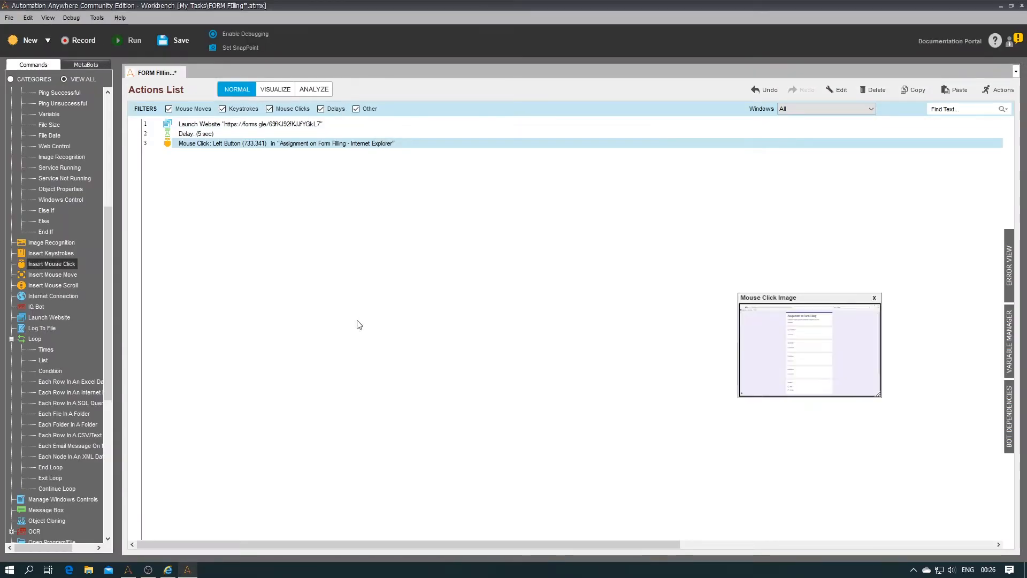
{"action": "left_click", "coordinate": [202, 145]}
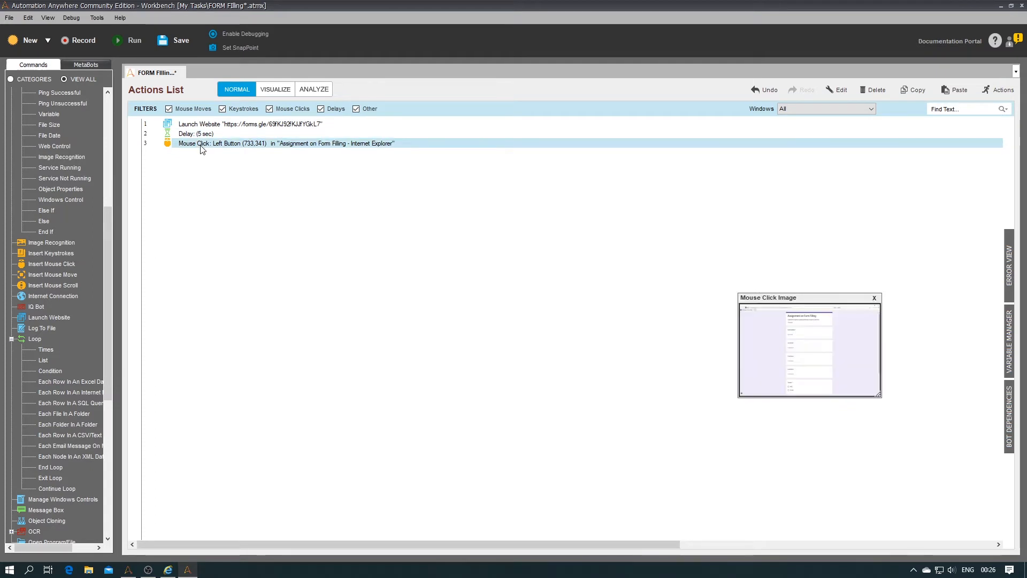
{"action": "key", "text": "ctrl+v"}
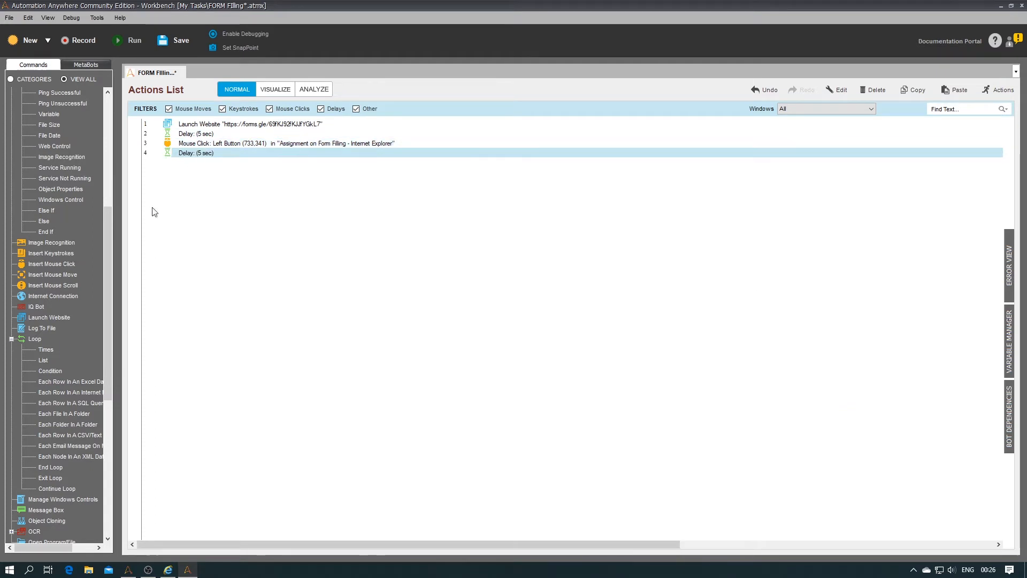
Step: Add step 5 typing the student's email into the Assignment on Form Filling window, then a 5-second delay
{"action": "double_click", "coordinate": [57, 253]}
{"action": "left_click", "coordinate": [629, 171]}
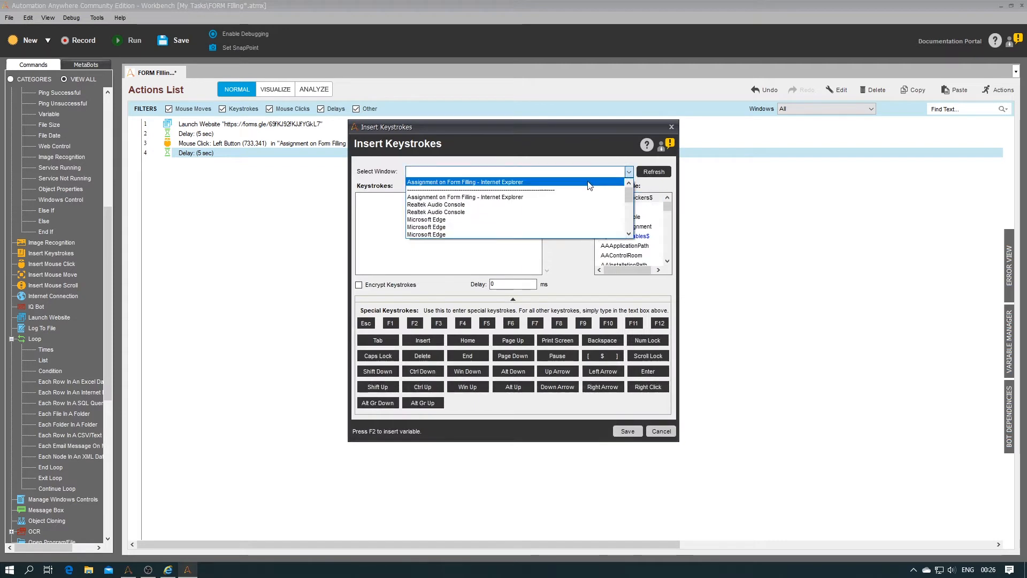
{"action": "left_click", "coordinate": [466, 180]}
{"action": "left_click", "coordinate": [495, 199]}
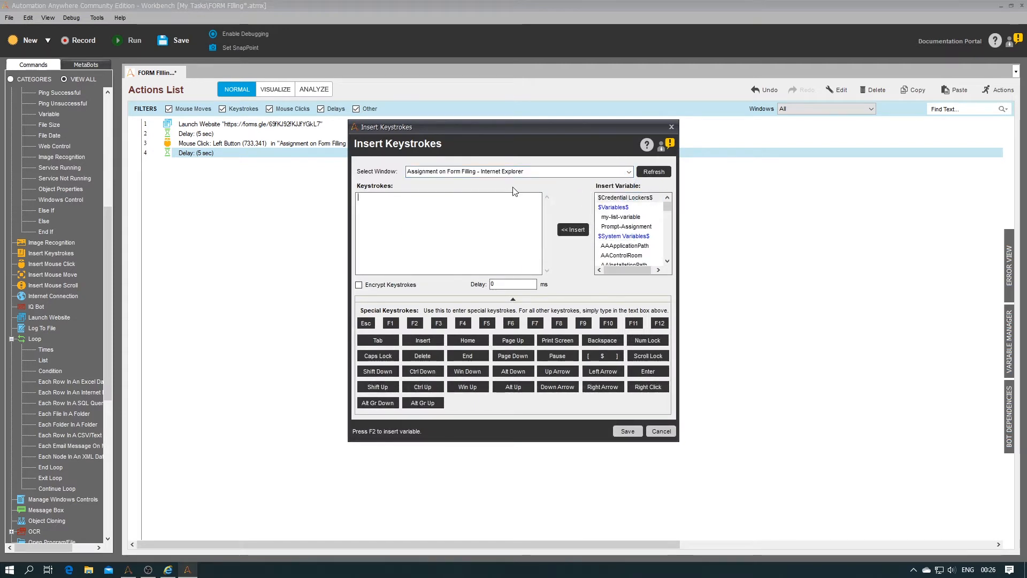
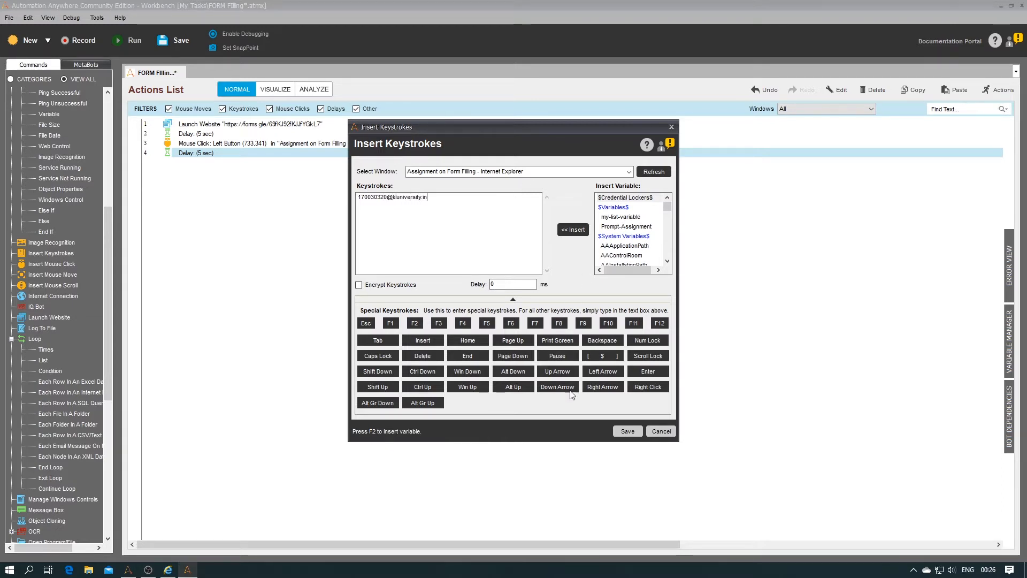
{"action": "left_click", "coordinate": [626, 432]}
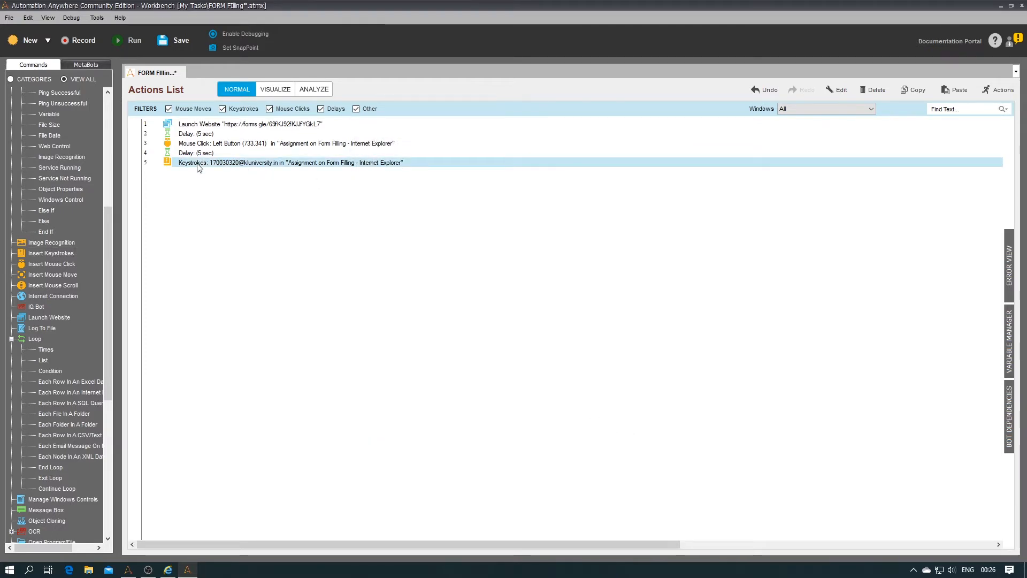
{"action": "key", "text": "ctrl+v"}
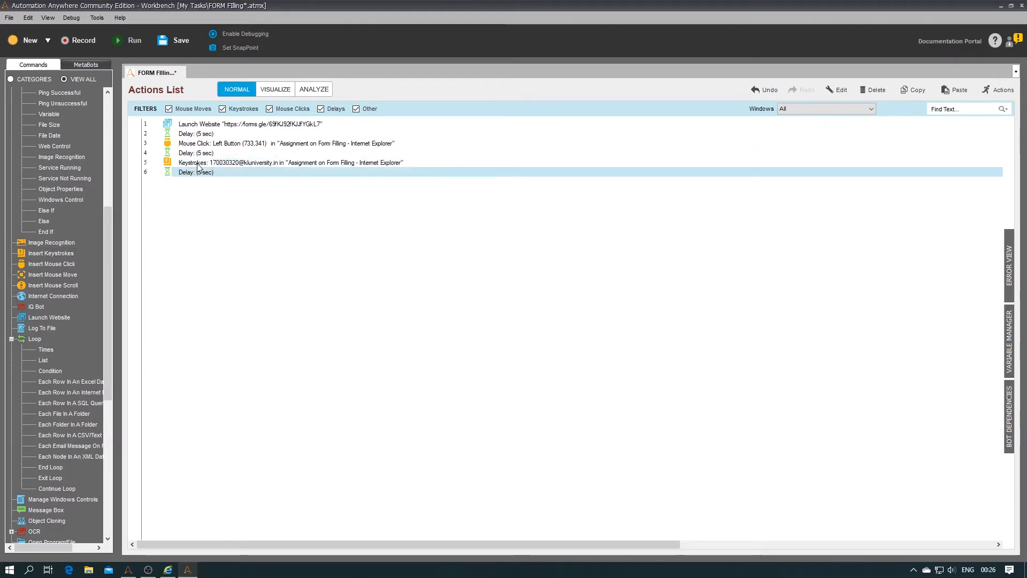
Step: Add a click at (737,491) on the Student ID field as step 7, followed by a 5-second delay
{"action": "double_click", "coordinate": [60, 262]}
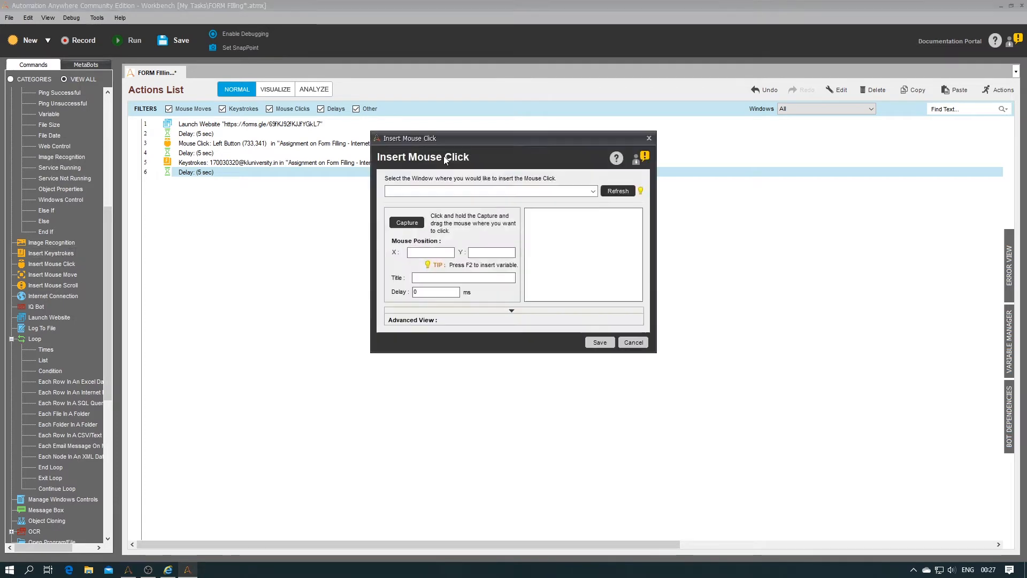
{"action": "left_click", "coordinate": [593, 191]}
{"action": "left_click", "coordinate": [531, 202]}
{"action": "left_click_drag", "start_coordinate": [407, 222], "coordinate": [394, 262]}
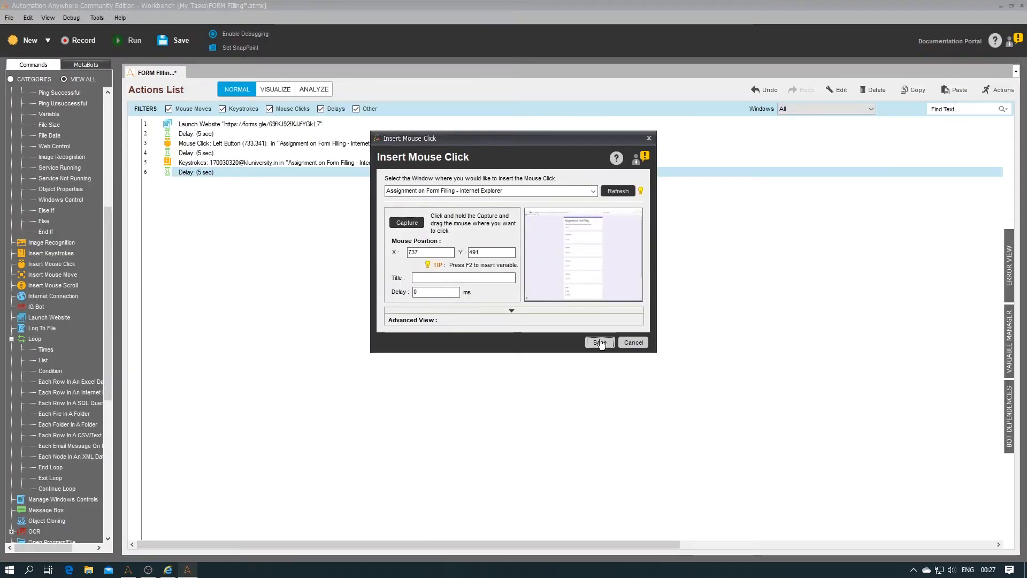
{"action": "left_click", "coordinate": [599, 342]}
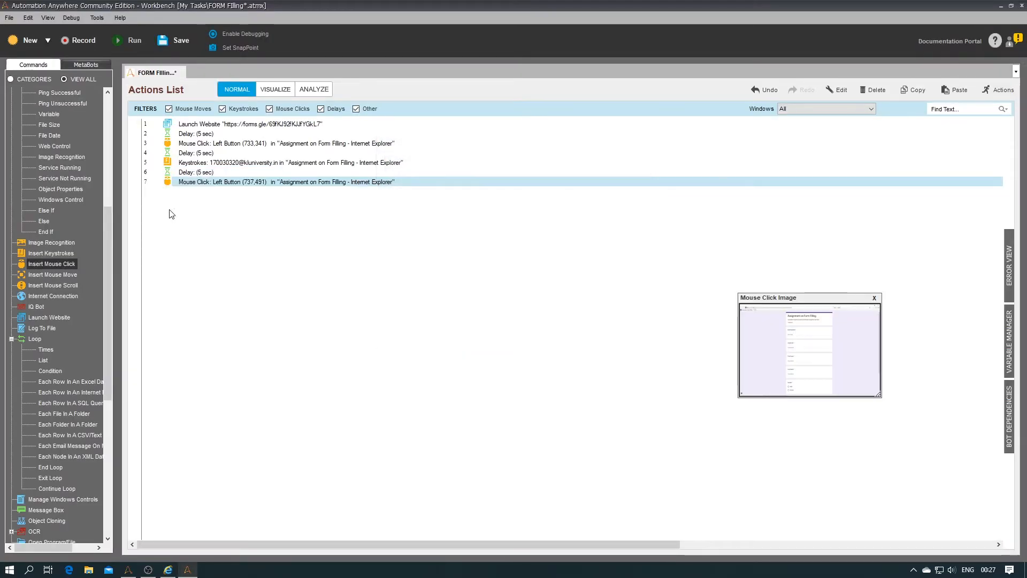
{"action": "left_click", "coordinate": [196, 182]}
{"action": "key", "text": "ctrl+v"}
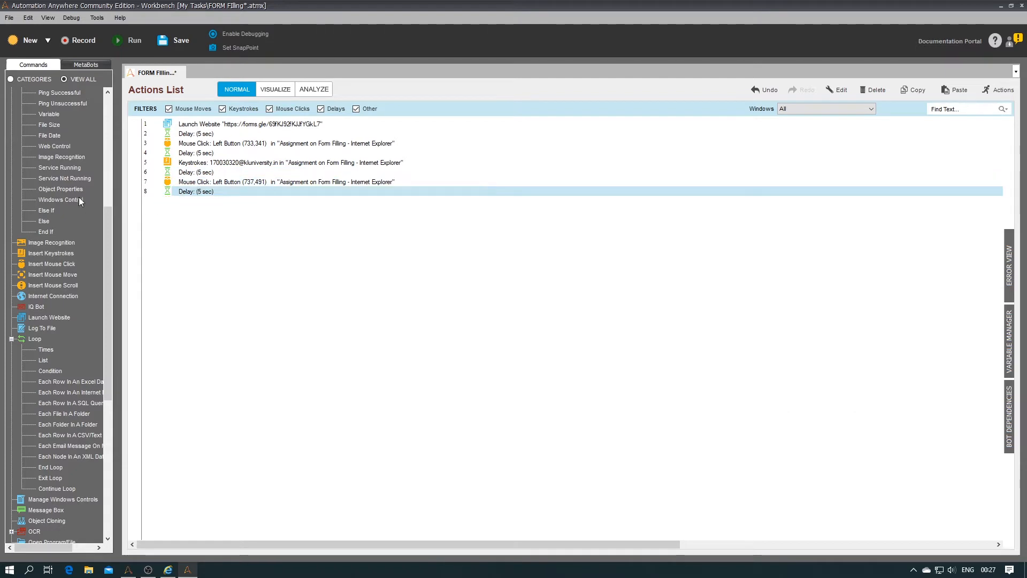
Step: Add step 9 typing the first name into the Assignment on Form Filling window, then a 5-second delay
{"action": "double_click", "coordinate": [51, 254]}
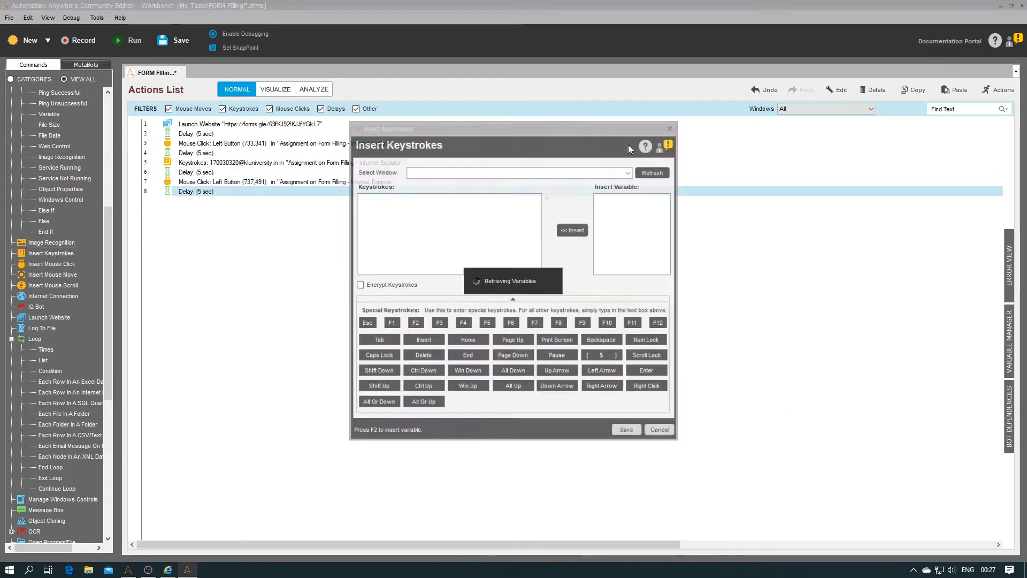
{"action": "left_click", "coordinate": [628, 173]}
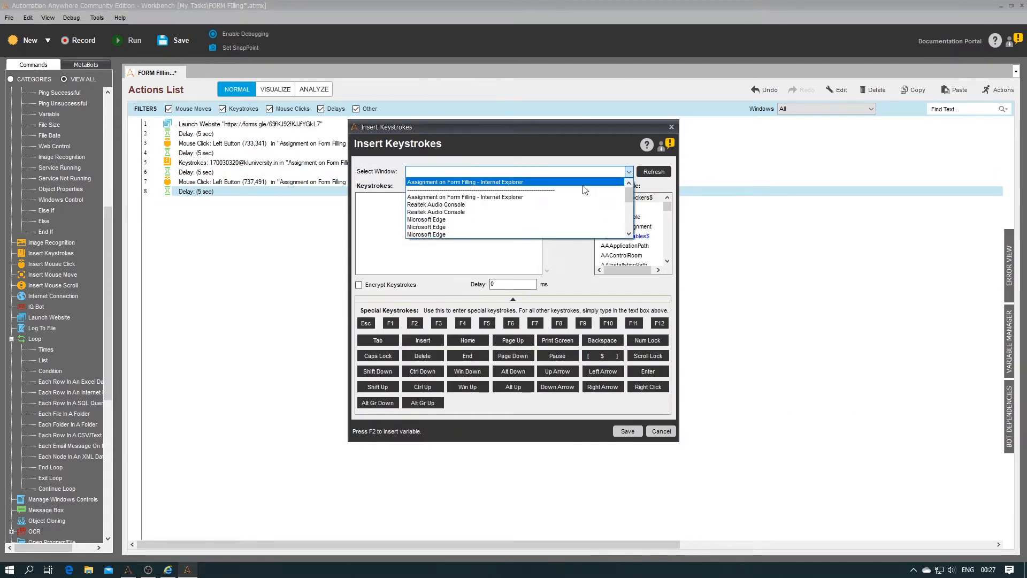
{"action": "left_click", "coordinate": [583, 183]}
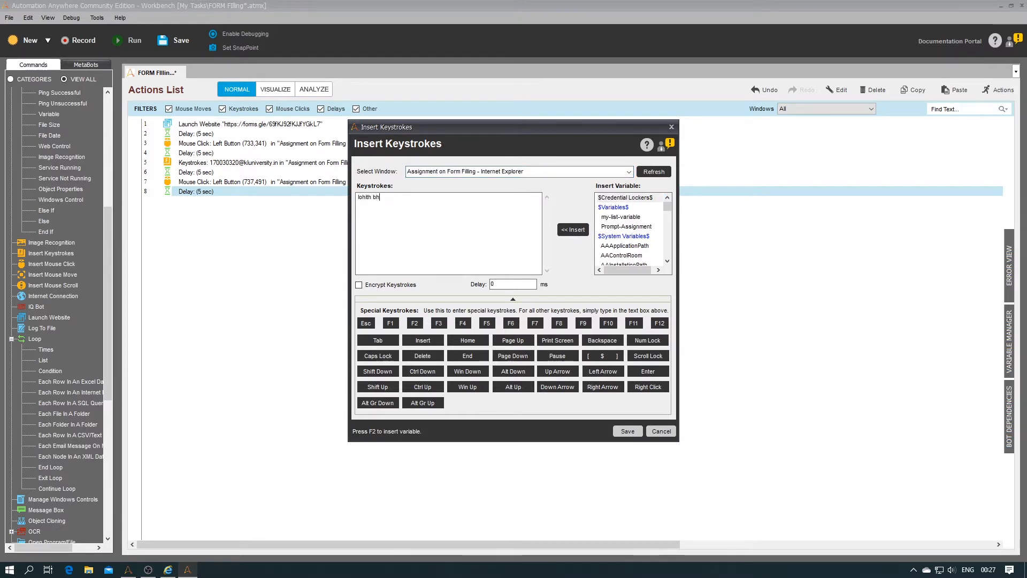
{"action": "key", "text": "BackSpace"}
{"action": "key", "text": "BackSpace"}
{"action": "key", "text": "BackSpace"}
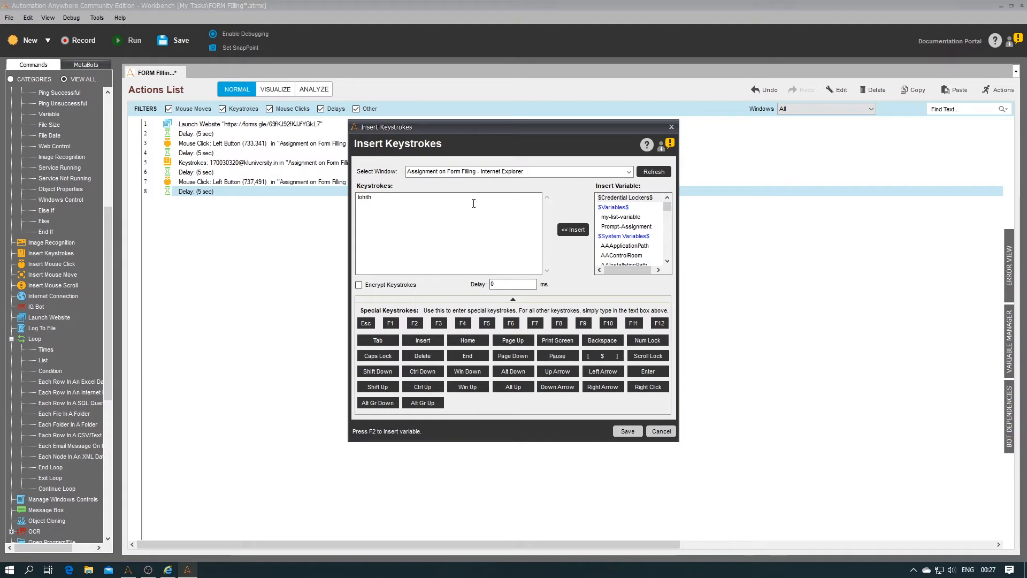
{"action": "left_click", "coordinate": [623, 431]}
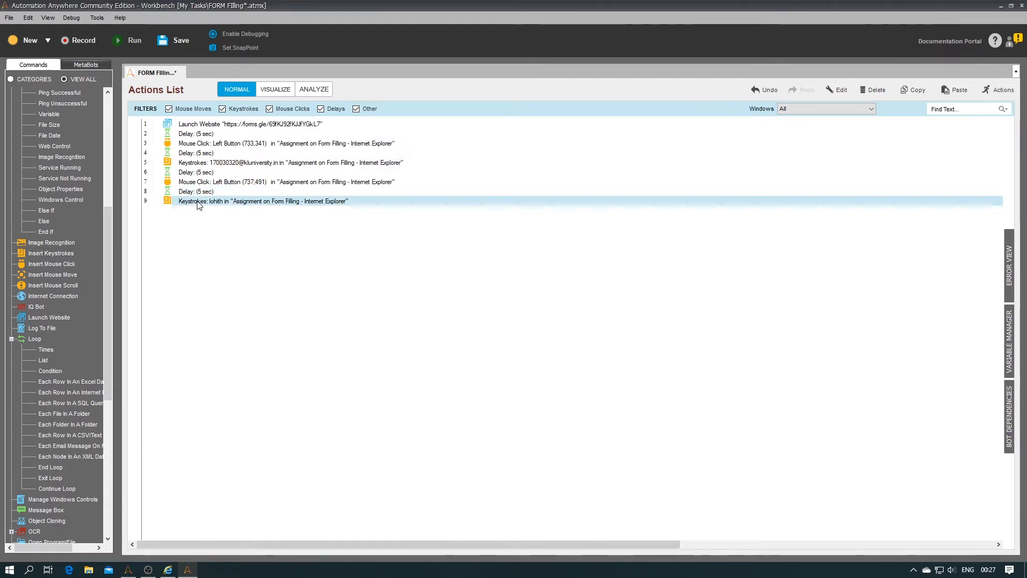
{"action": "key", "text": "ctrl+v"}
Step: Add a mouse click at (762,650) in the Assignment on Form Filling window
{"action": "double_click", "coordinate": [55, 267]}
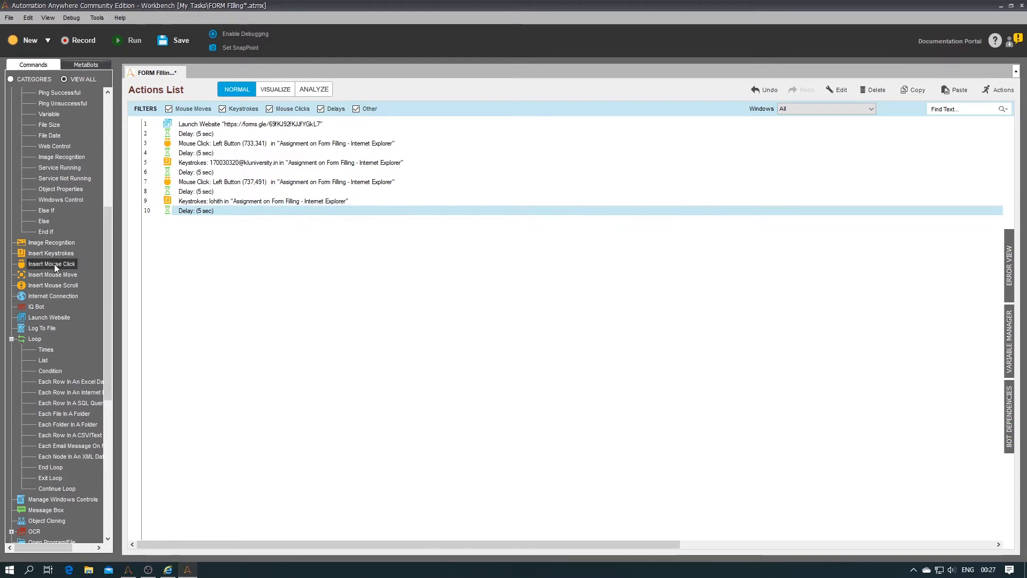
{"action": "left_click", "coordinate": [593, 193]}
{"action": "left_click", "coordinate": [539, 201]}
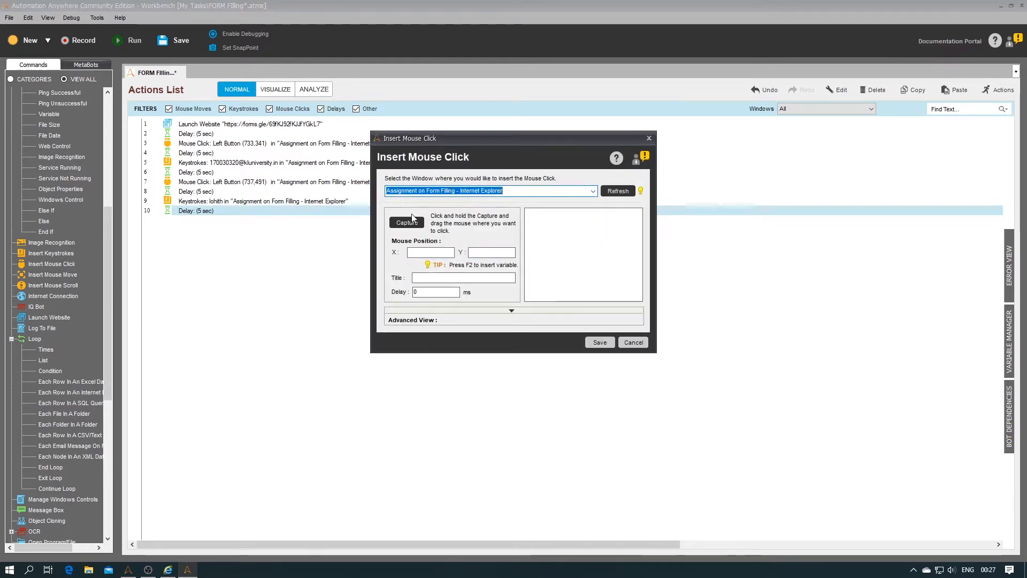
{"action": "mouse_move", "coordinate": [413, 218]}
{"action": "left_mouse_down"}
{"action": "mouse_move", "coordinate": [503, 266]}
{"action": "mouse_move", "coordinate": [430, 348]}
{"action": "mouse_move", "coordinate": [408, 348]}
{"action": "left_mouse_up"}
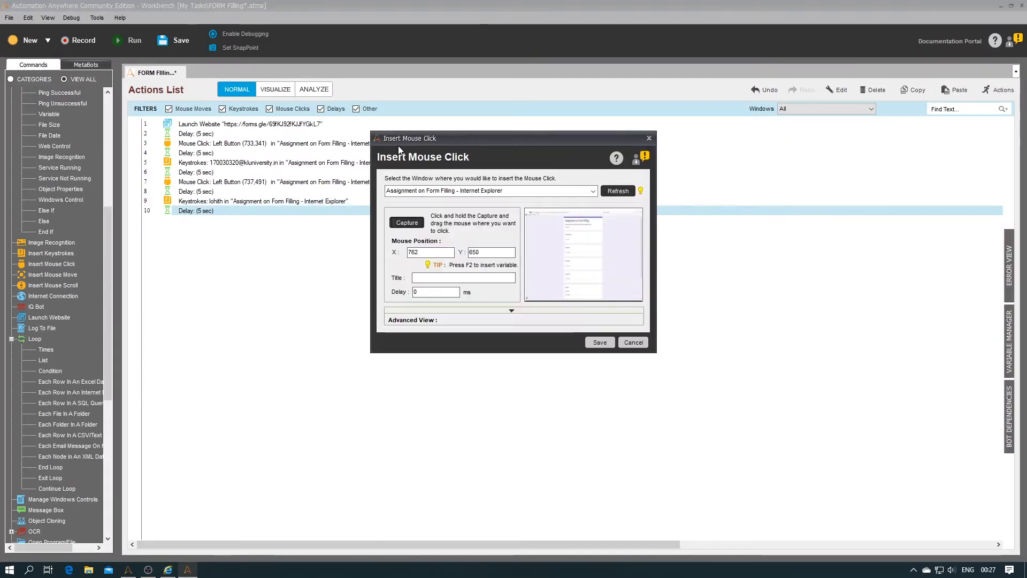
{"action": "left_click", "coordinate": [600, 342]}
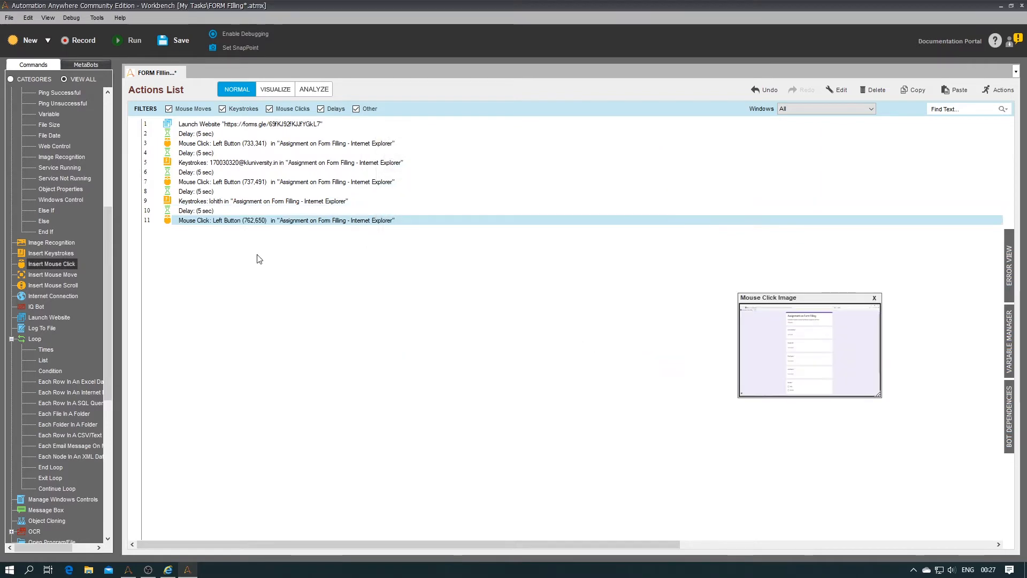
Step: Change step 9's keystrokes to the student ID, then paste a 5-second delay after the new click
{"action": "right_click", "coordinate": [214, 202]}
{"action": "left_click", "coordinate": [251, 210]}
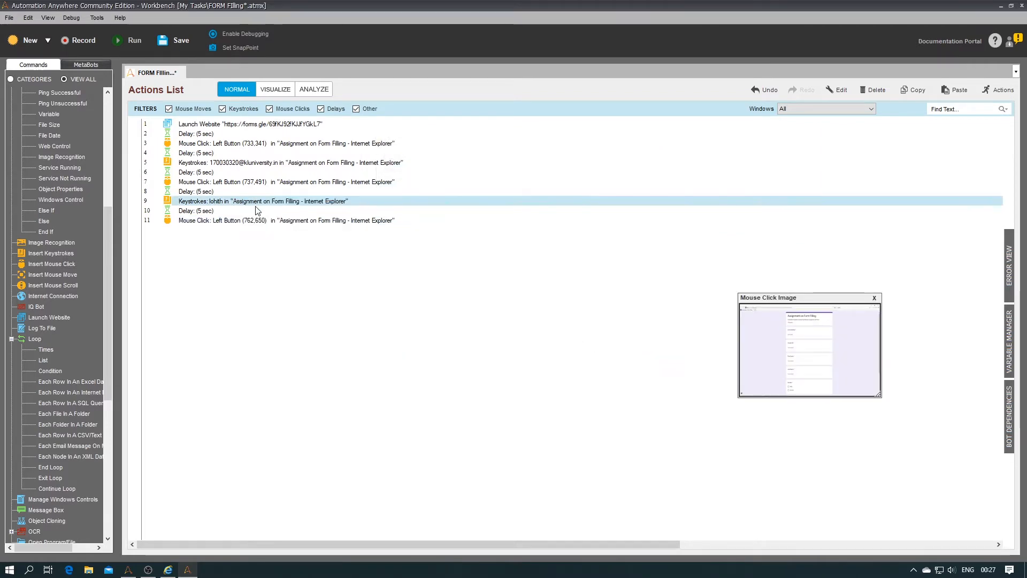
{"action": "left_click", "coordinate": [480, 207]}
{"action": "key", "text": "BackSpace"}
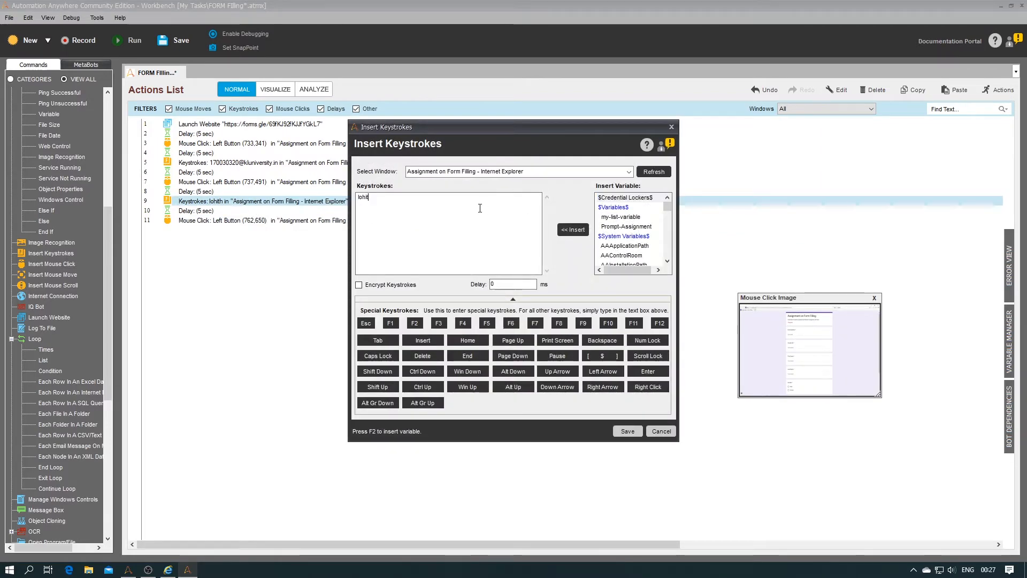
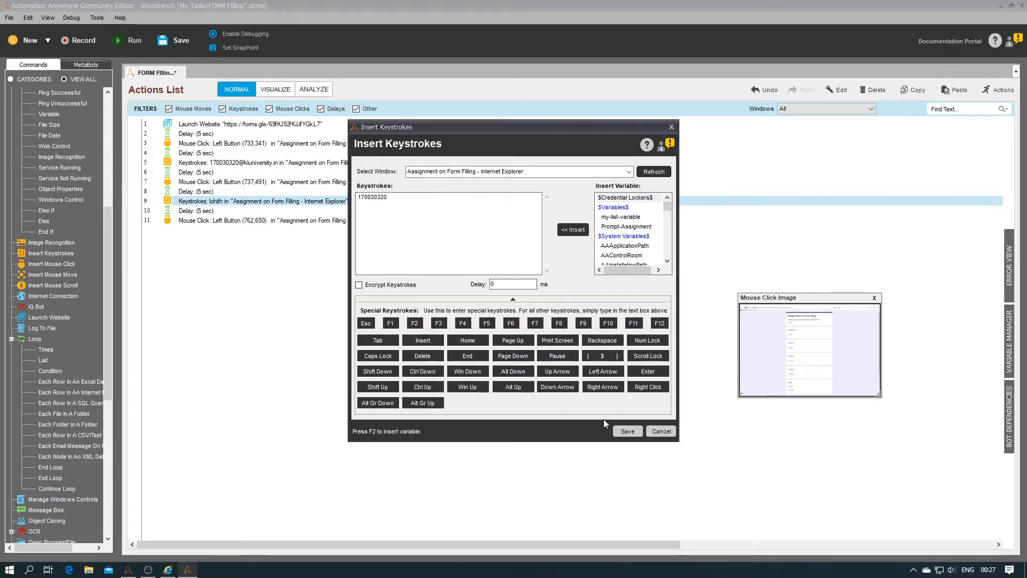
{"action": "left_click", "coordinate": [627, 432]}
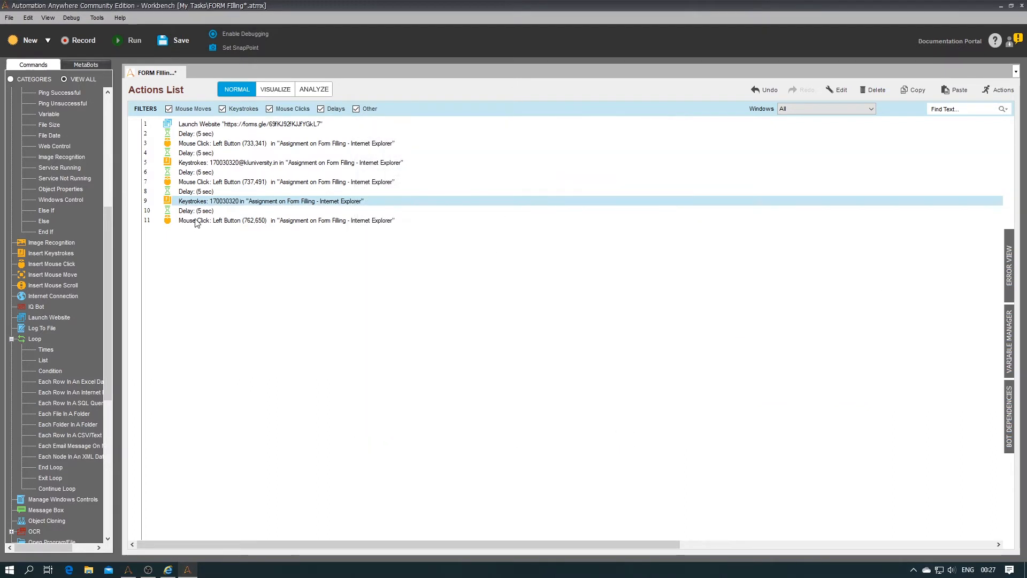
{"action": "key", "text": "Down"}
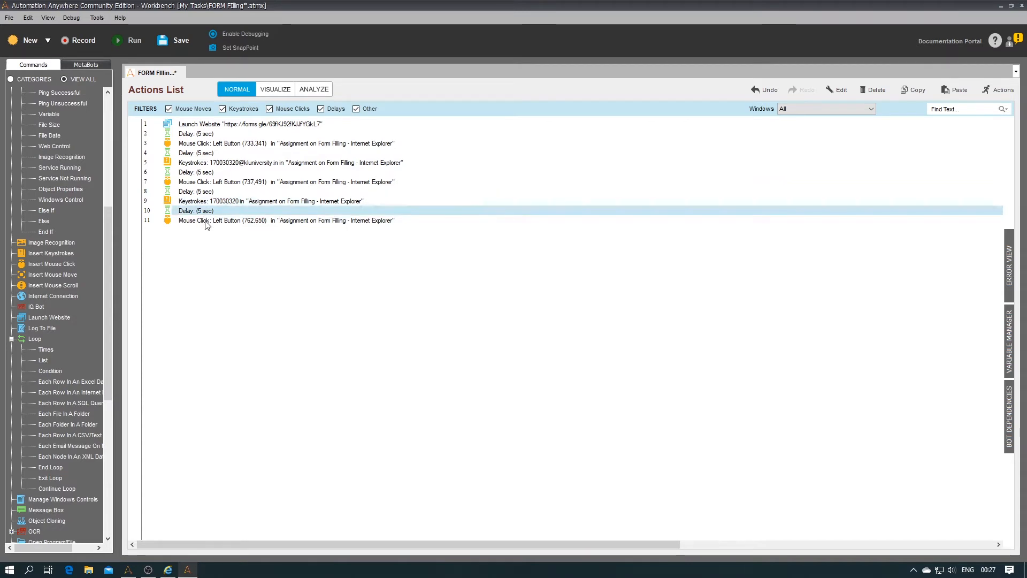
{"action": "key", "text": "Down"}
{"action": "key", "text": "ctrl+v"}
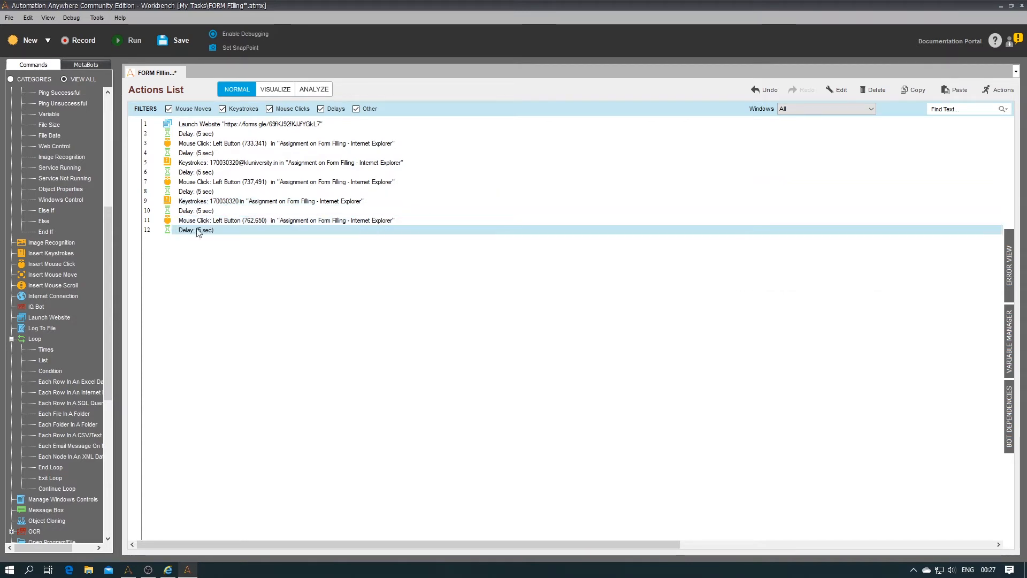
Step: Add step 13 typing the first name into the Assignment on Form Filling window, plus a 5-second step 14
{"action": "double_click", "coordinate": [61, 254]}
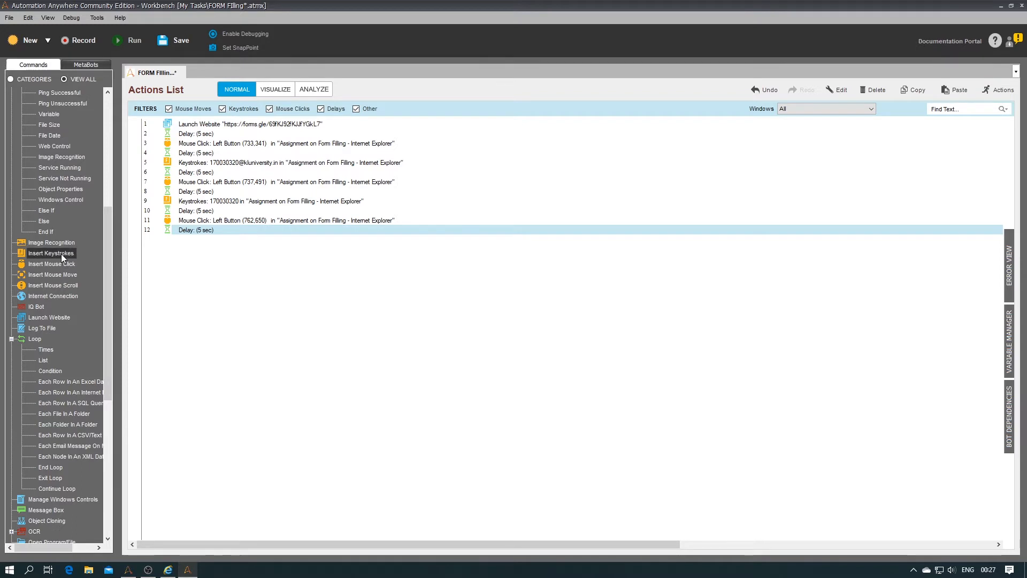
{"action": "left_click", "coordinate": [607, 172]}
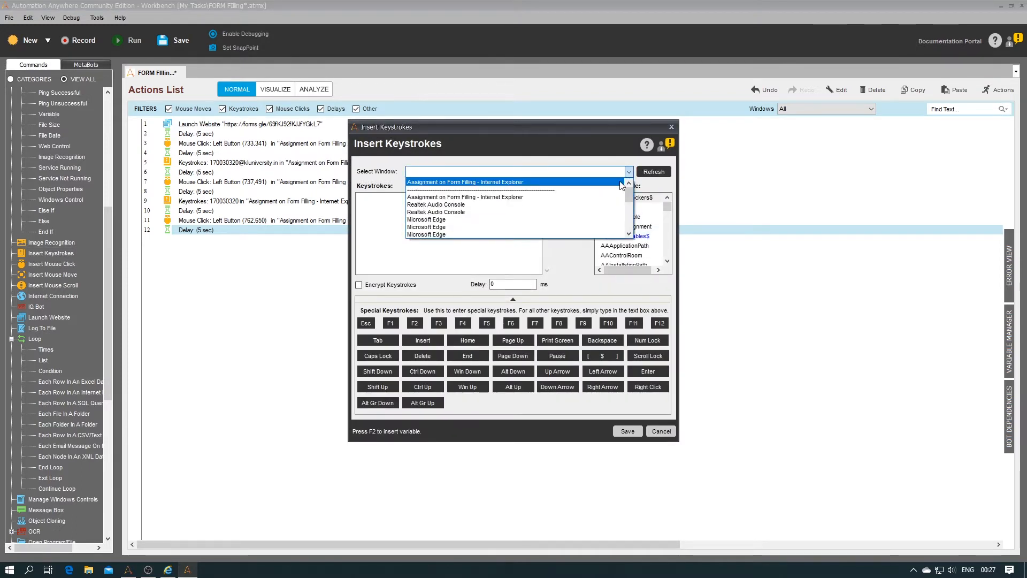
{"action": "left_click", "coordinate": [624, 185]}
{"action": "left_click", "coordinate": [500, 211]}
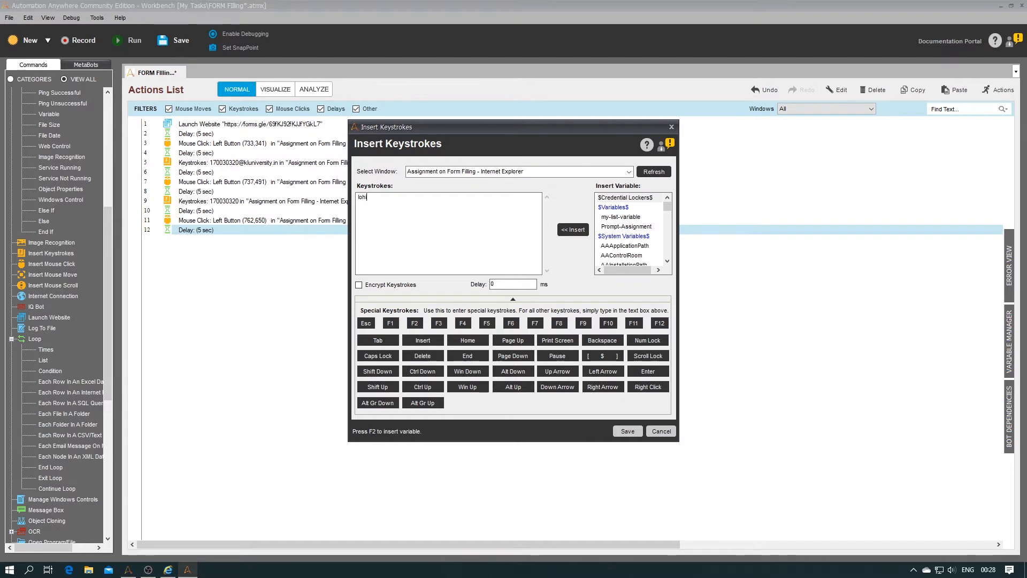
{"action": "left_click", "coordinate": [629, 433]}
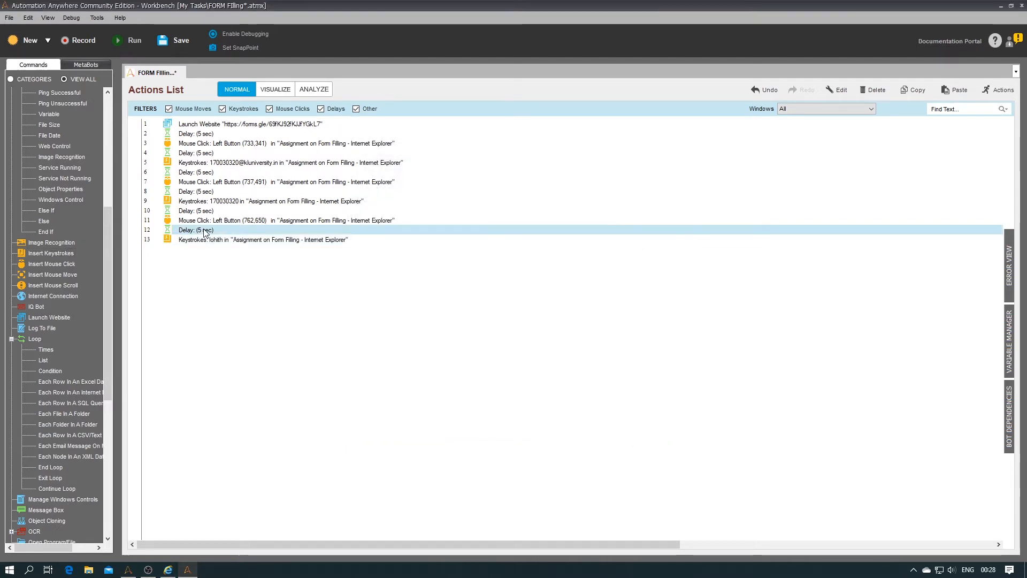
{"action": "key", "text": "ctrl+v"}
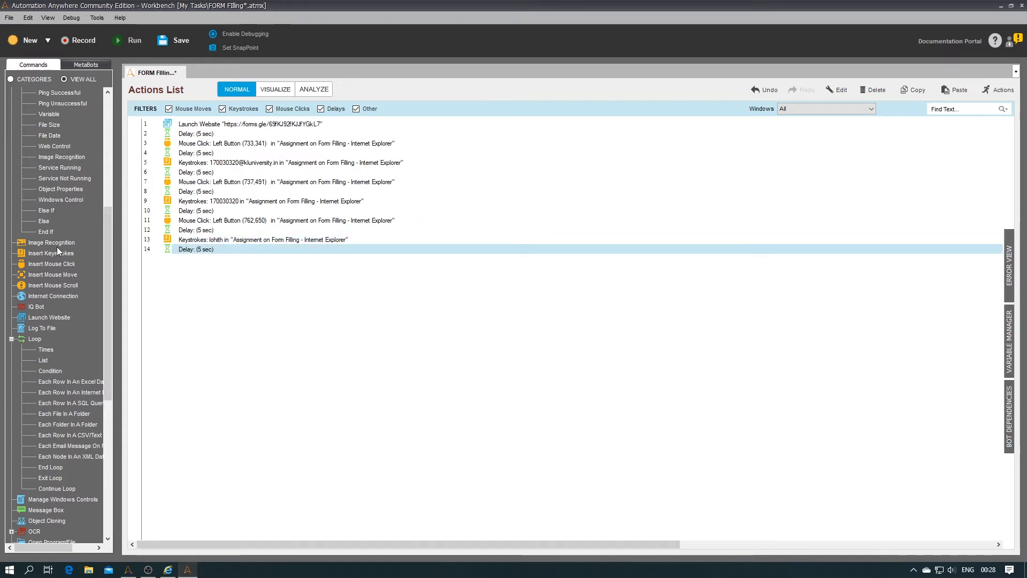
Step: Add step 15 clicking the Last Name field at (741,795), followed by a 5-second delay as step 16
{"action": "double_click", "coordinate": [62, 267]}
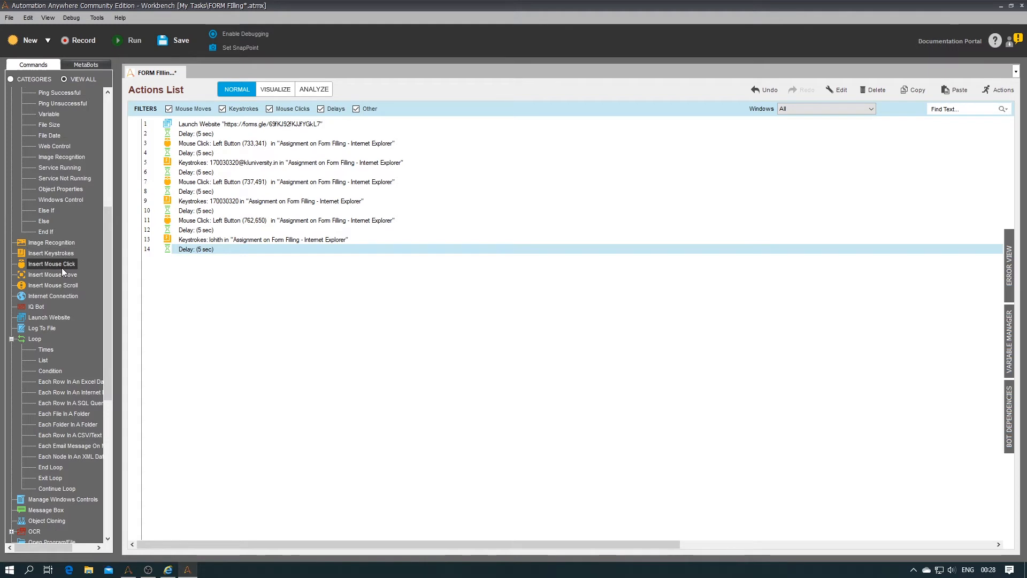
{"action": "left_click", "coordinate": [593, 191]}
{"action": "left_click", "coordinate": [428, 203]}
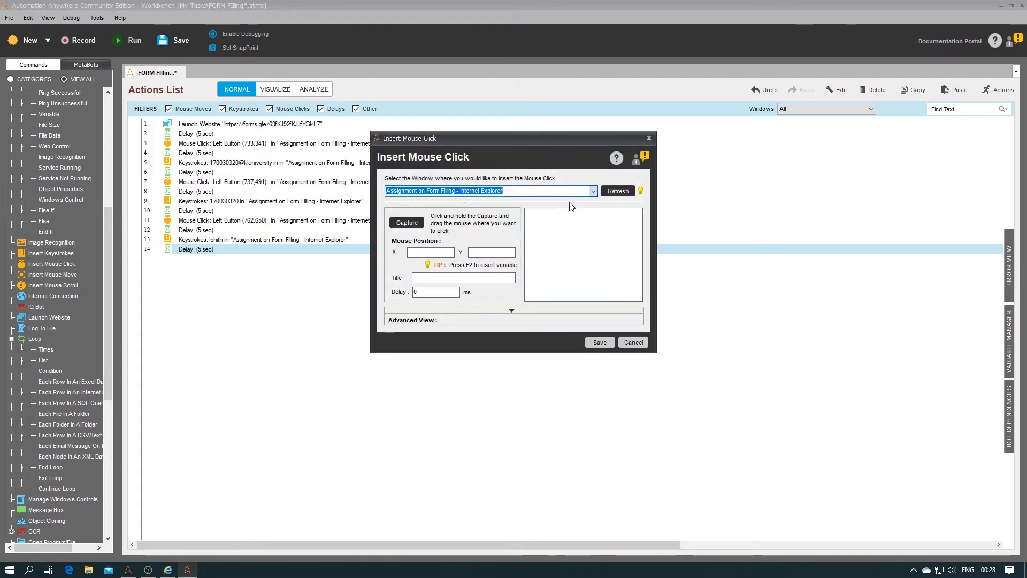
{"action": "left_click_drag", "start_coordinate": [407, 222], "coordinate": [502, 249]}
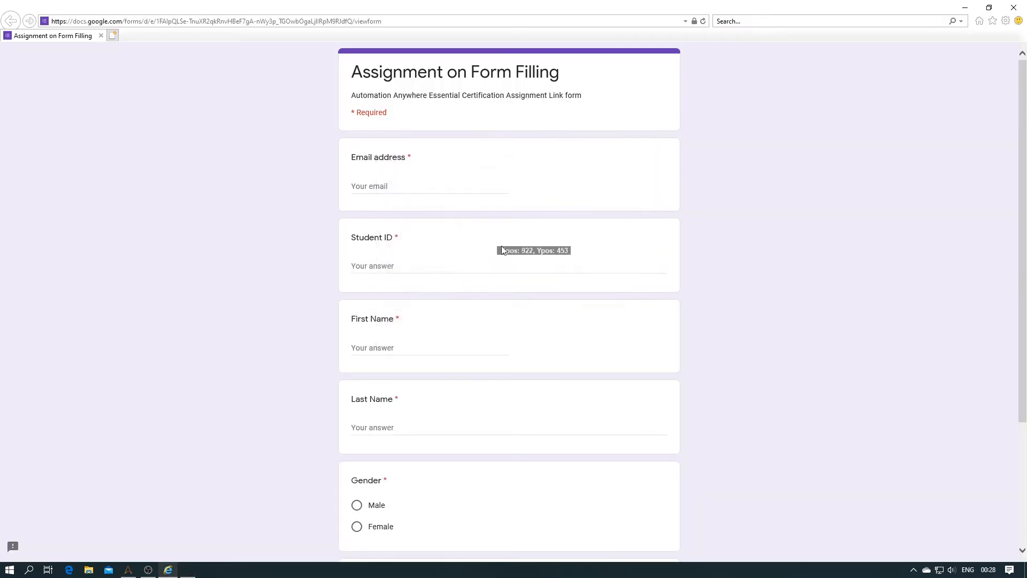
{"action": "left_click", "coordinate": [397, 425]}
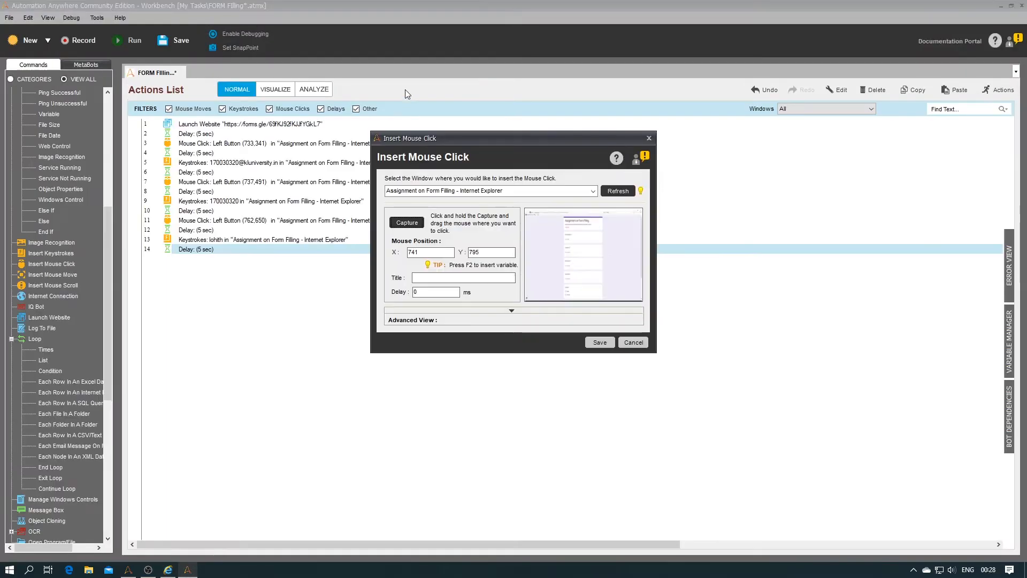
{"action": "left_click", "coordinate": [599, 343]}
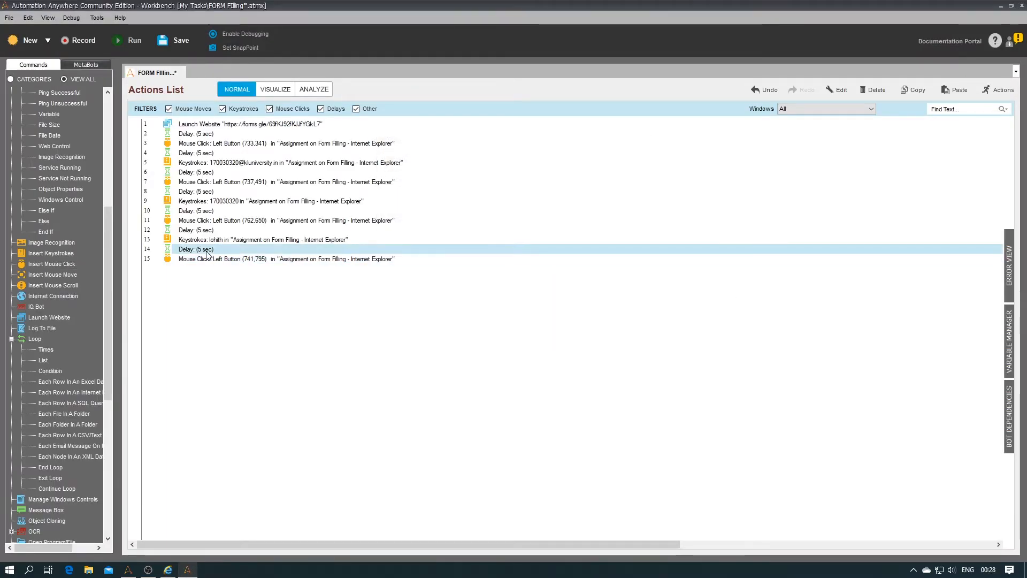
{"action": "left_click", "coordinate": [198, 261]}
{"action": "key", "text": "ctrl+v"}
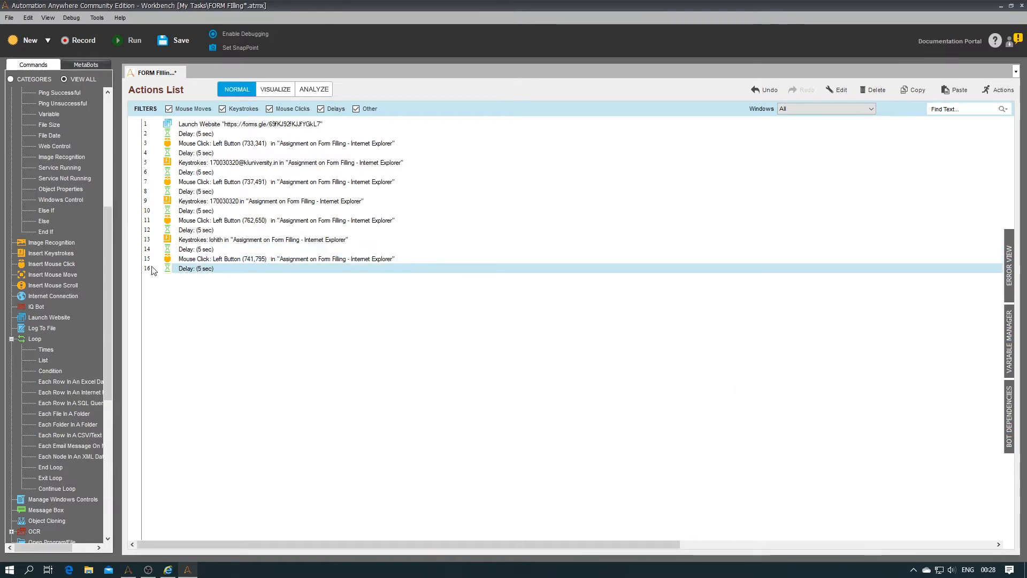
{"action": "double_click", "coordinate": [57, 254]}
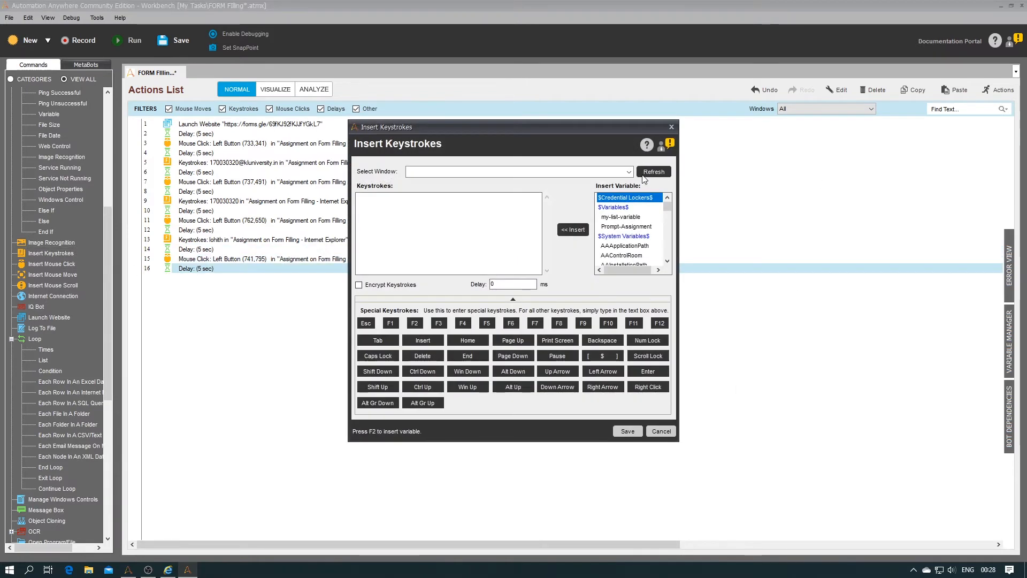
Step: Make step 17 type the last name into the form window, then paste a 5-second delay after it
{"action": "left_click", "coordinate": [630, 172]}
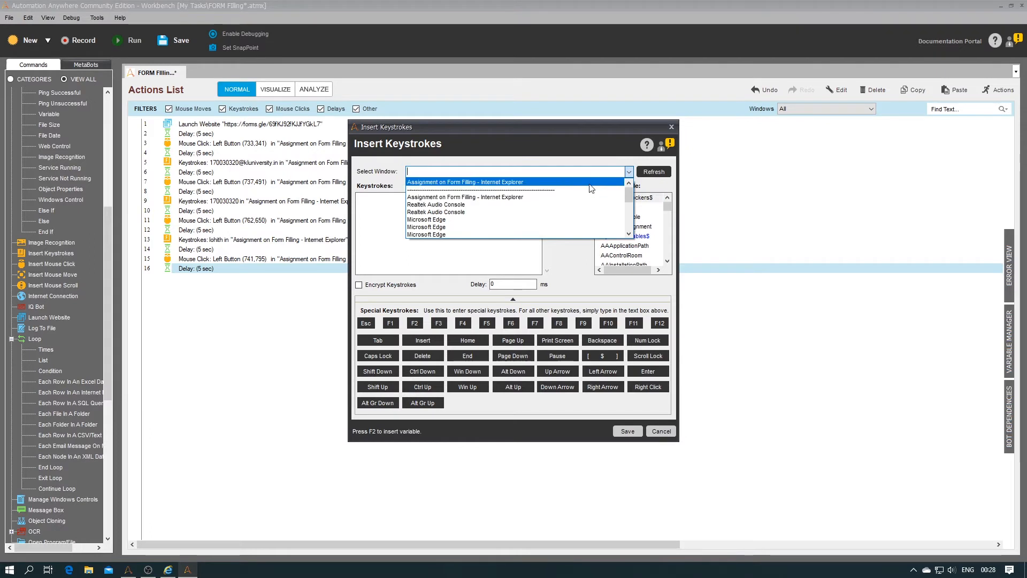
{"action": "left_click", "coordinate": [590, 184]}
{"action": "left_click", "coordinate": [462, 228]}
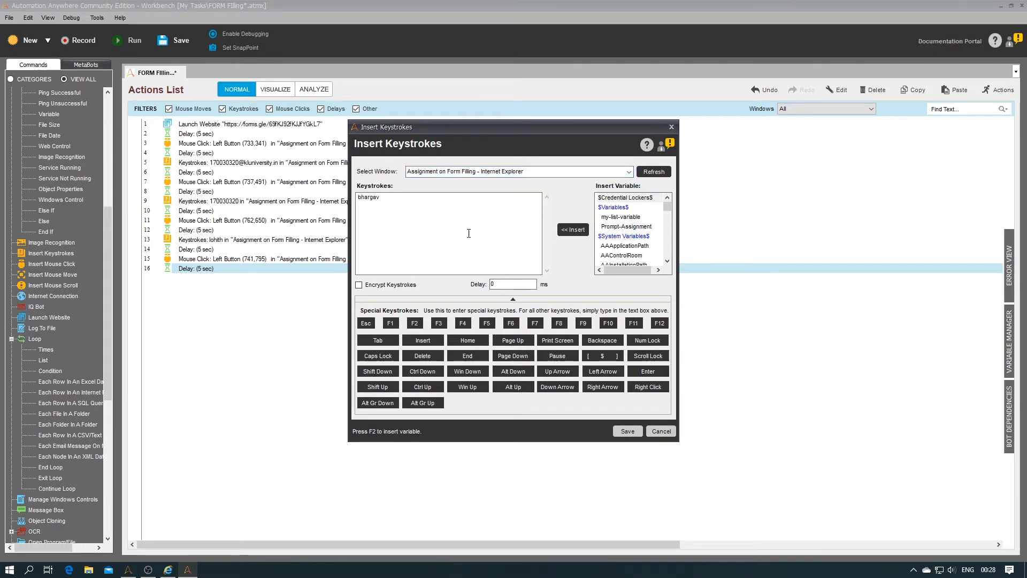
{"action": "left_click", "coordinate": [629, 431]}
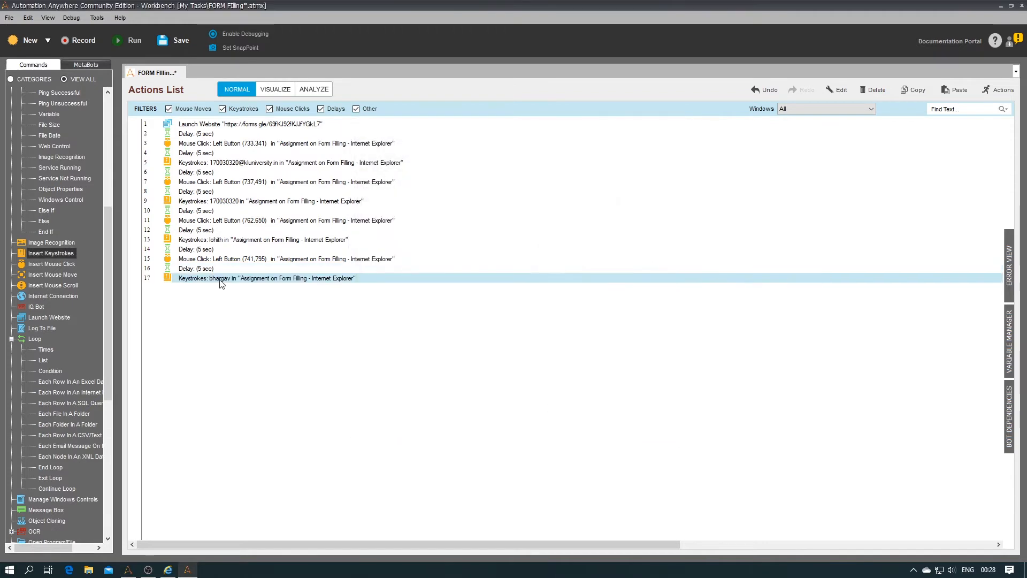
{"action": "left_click", "coordinate": [208, 269]}
{"action": "left_click", "coordinate": [208, 279]}
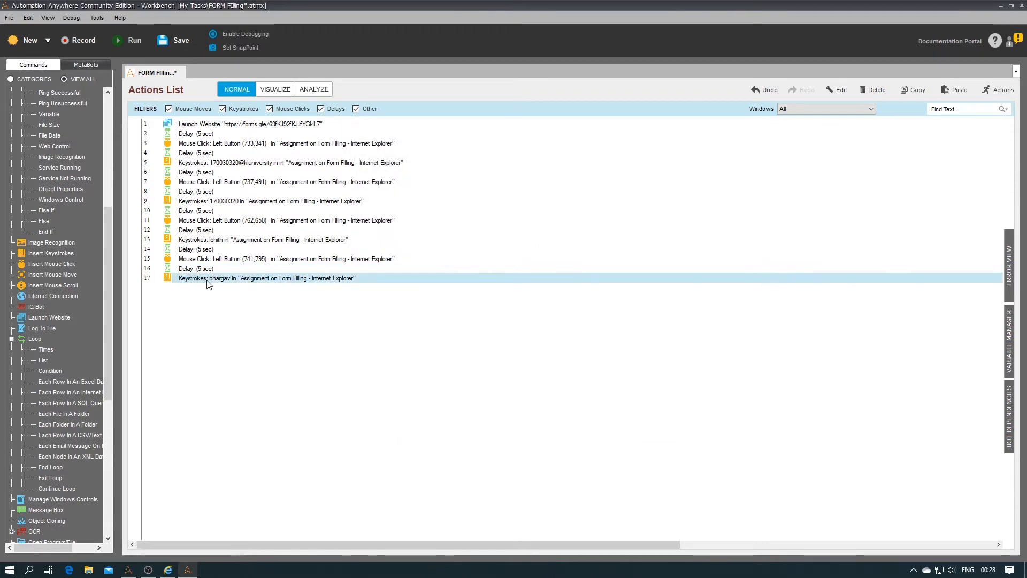
{"action": "key", "text": "ctrl+v"}
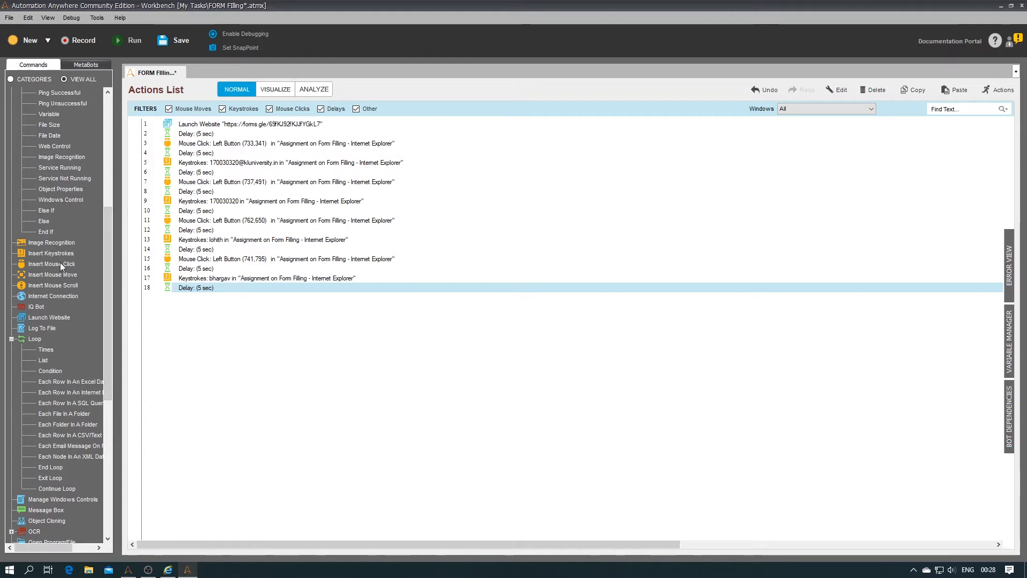
Step: Save a comment reading 'For Gender we use a variable' as step 19, then open the local variables list
{"action": "scroll", "coordinate": [62, 272], "scroll_direction": "up", "scroll_amount": 8}
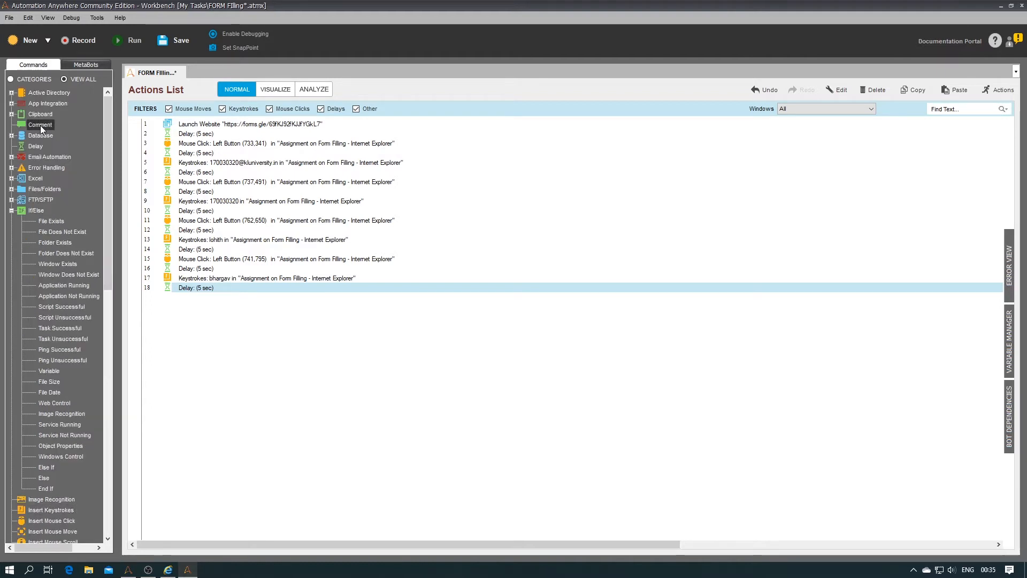
{"action": "double_click", "coordinate": [40, 125]}
{"action": "type", "text": "Fo"}
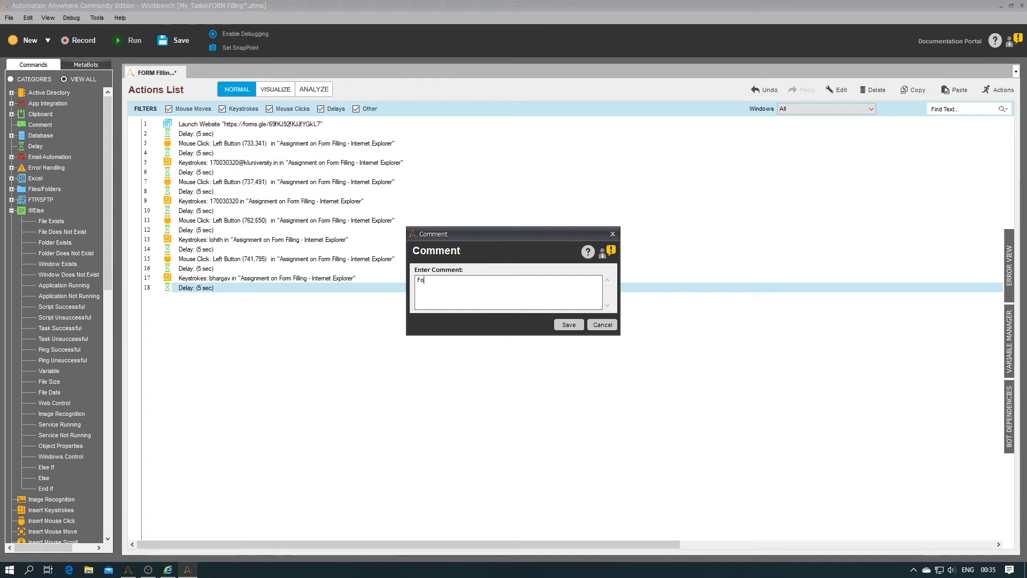
{"action": "type", "text": "r Gender we use "}
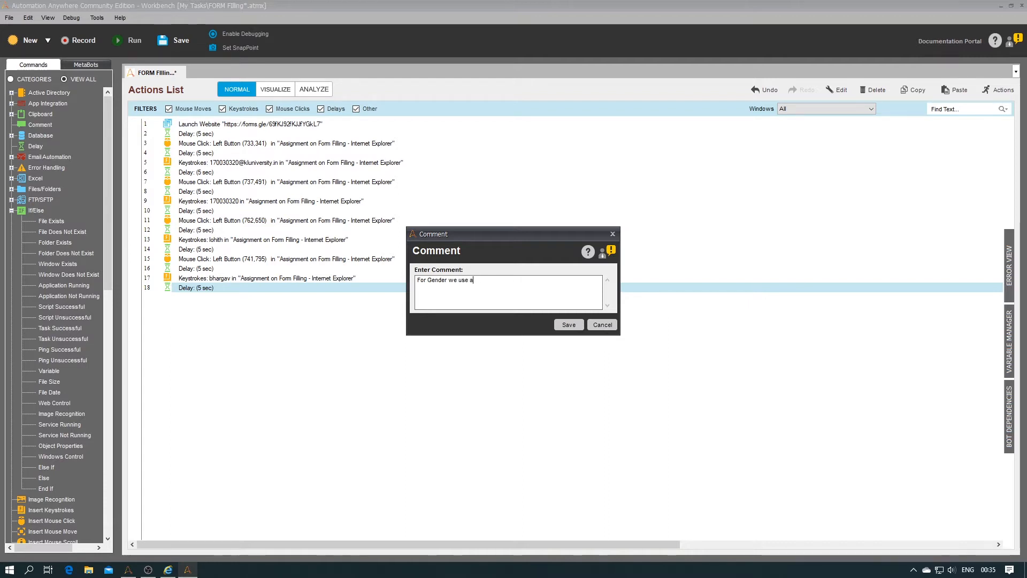
{"action": "type", "text": "a variable"}
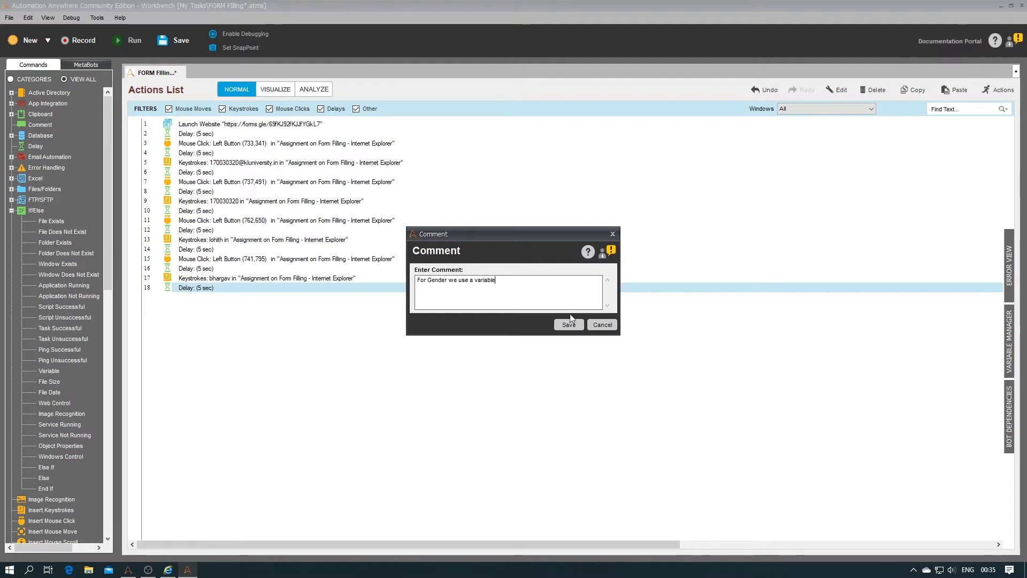
{"action": "left_click", "coordinate": [569, 325]}
{"action": "left_click", "coordinate": [1010, 339]}
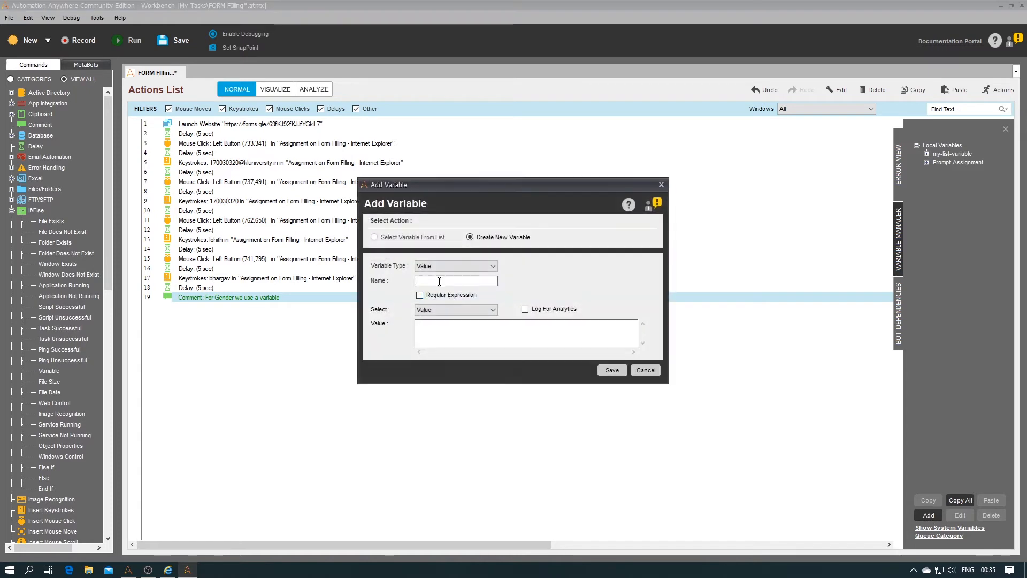
Step: Save the Gender variable with value M, close the variable list, and return to the form
{"action": "left_click", "coordinate": [458, 335]}
{"action": "type", "text": "M"}
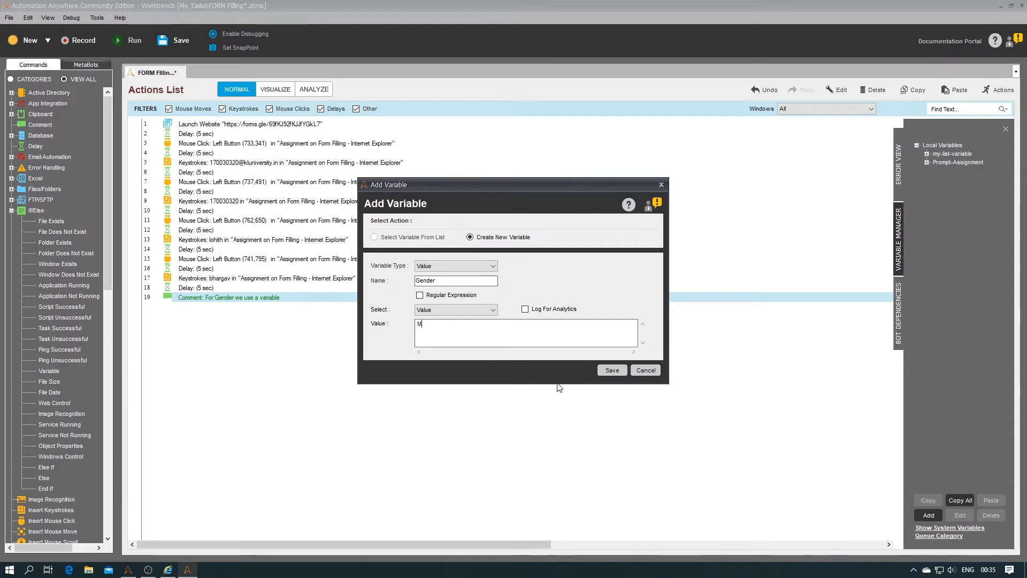
{"action": "left_click", "coordinate": [615, 369]}
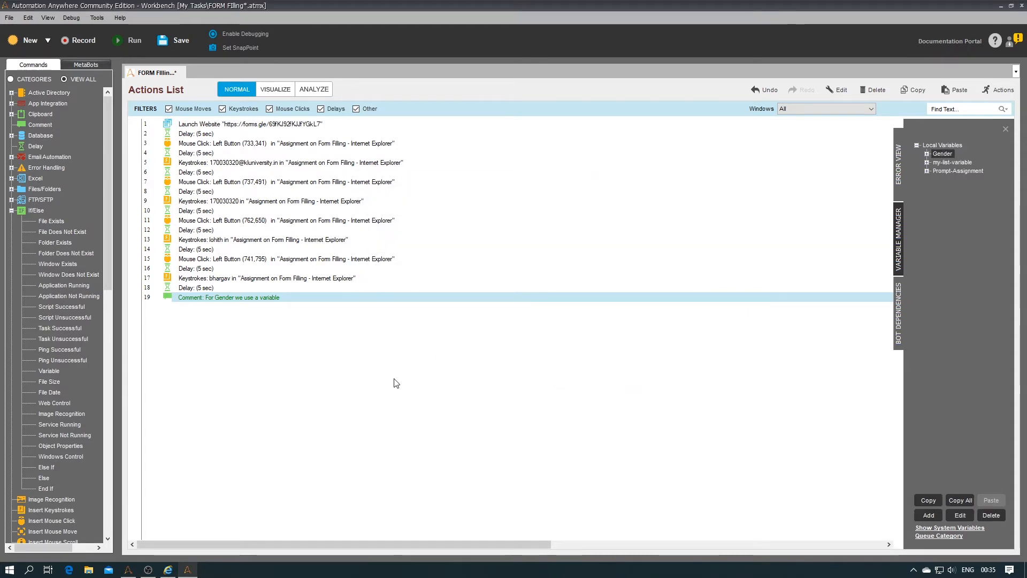
{"action": "left_click", "coordinate": [1009, 130]}
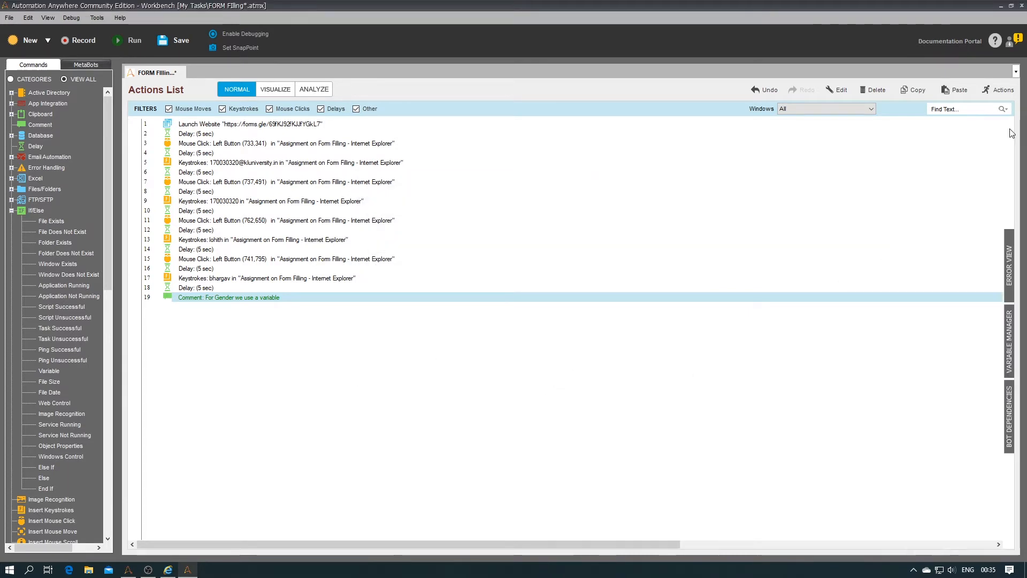
{"action": "left_click", "coordinate": [168, 571]}
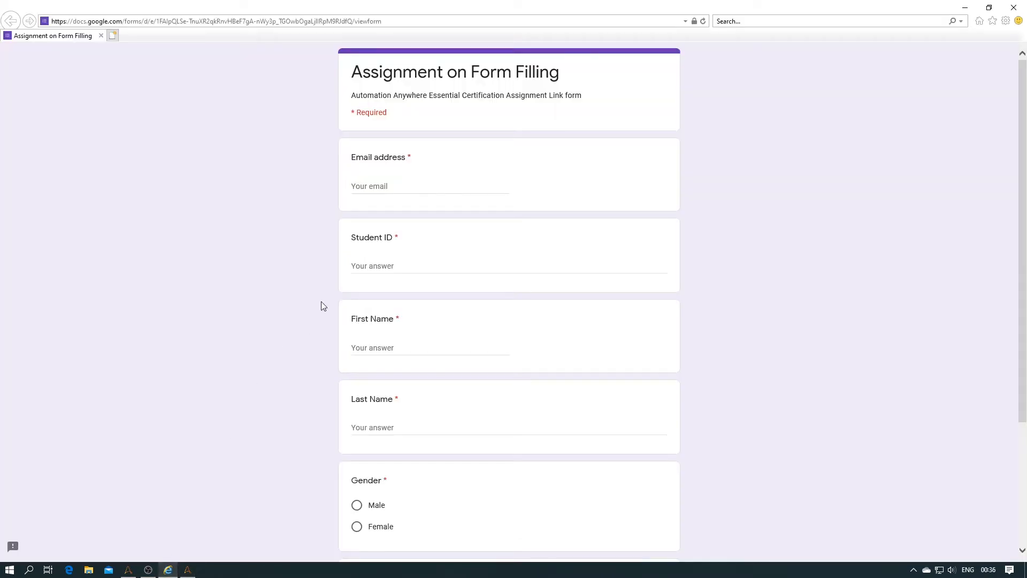
Step: Add step 20, a downward Mouse Scroll with 5 iterations, after the Gender comment
{"action": "left_click", "coordinate": [188, 570]}
{"action": "left_click_drag", "start_coordinate": [108, 275], "coordinate": [111, 311]}
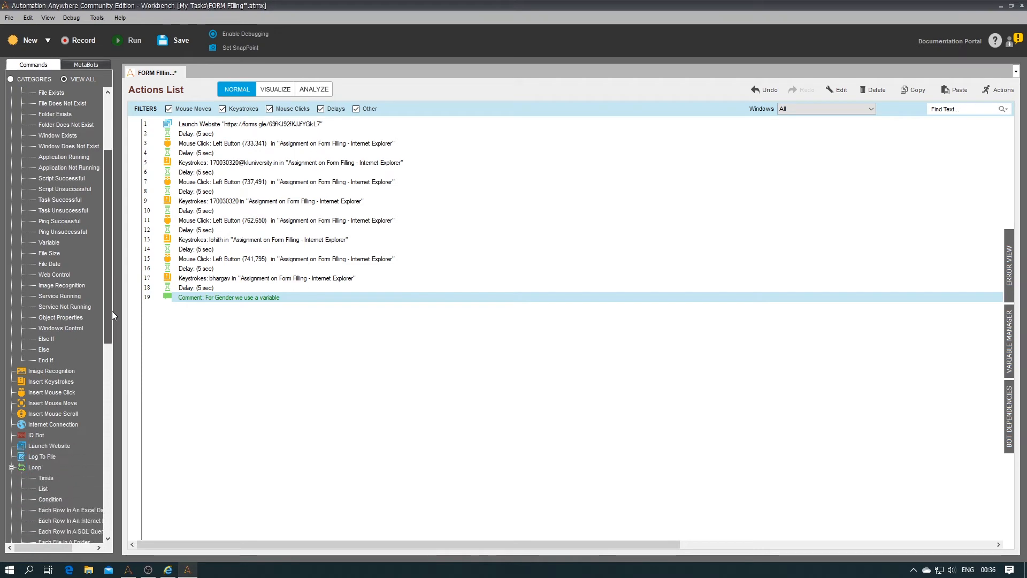
{"action": "double_click", "coordinate": [57, 415]}
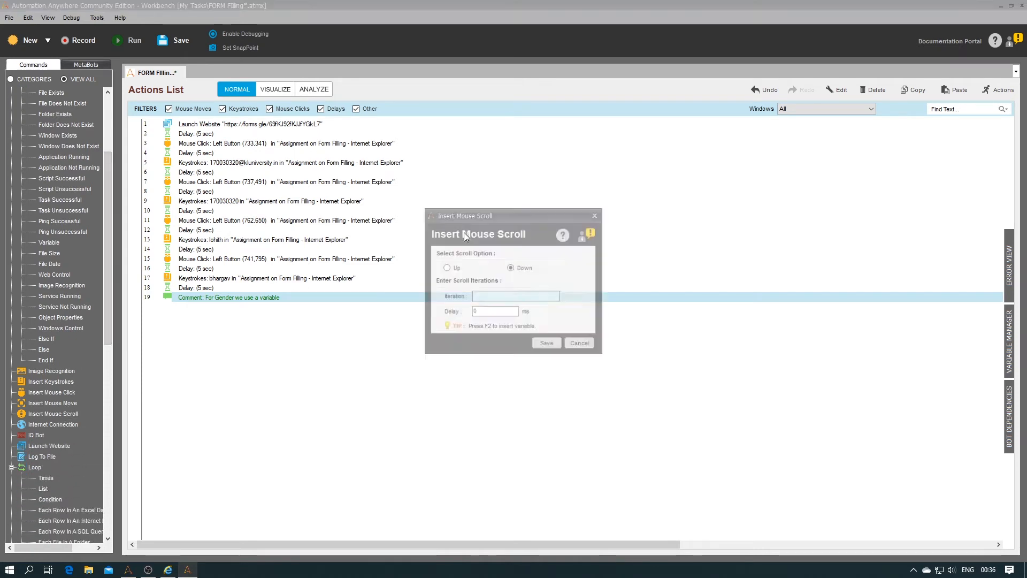
{"action": "left_click", "coordinate": [520, 300]}
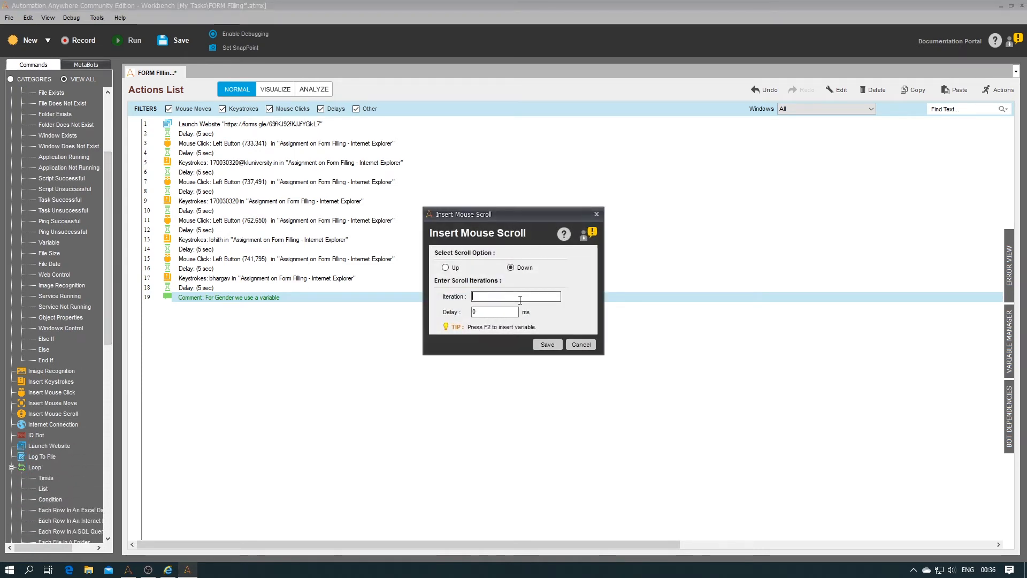
{"action": "type", "text": "5"}
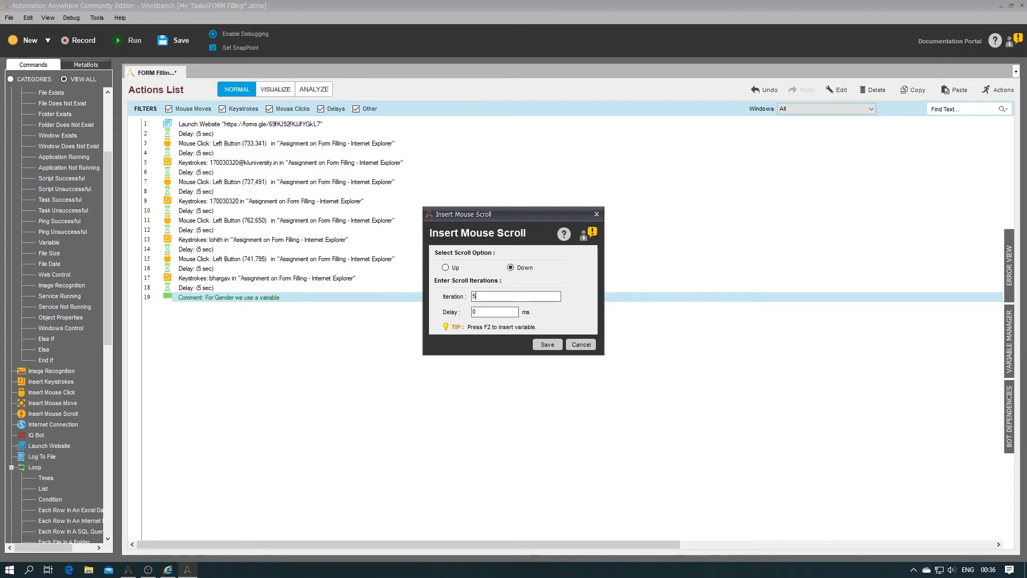
{"action": "left_click", "coordinate": [546, 346]}
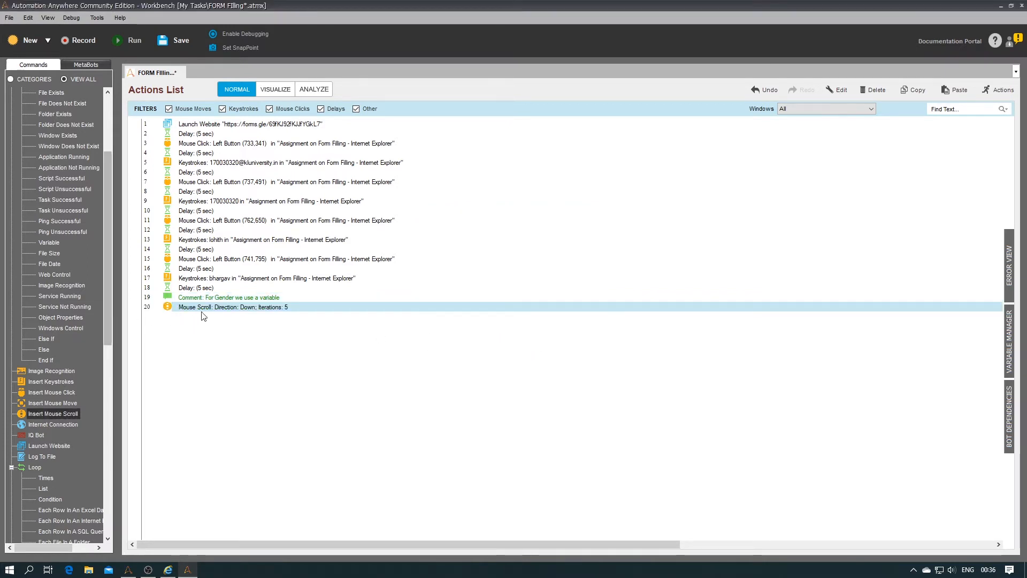
{"action": "left_click_drag", "start_coordinate": [111, 290], "coordinate": [108, 219]}
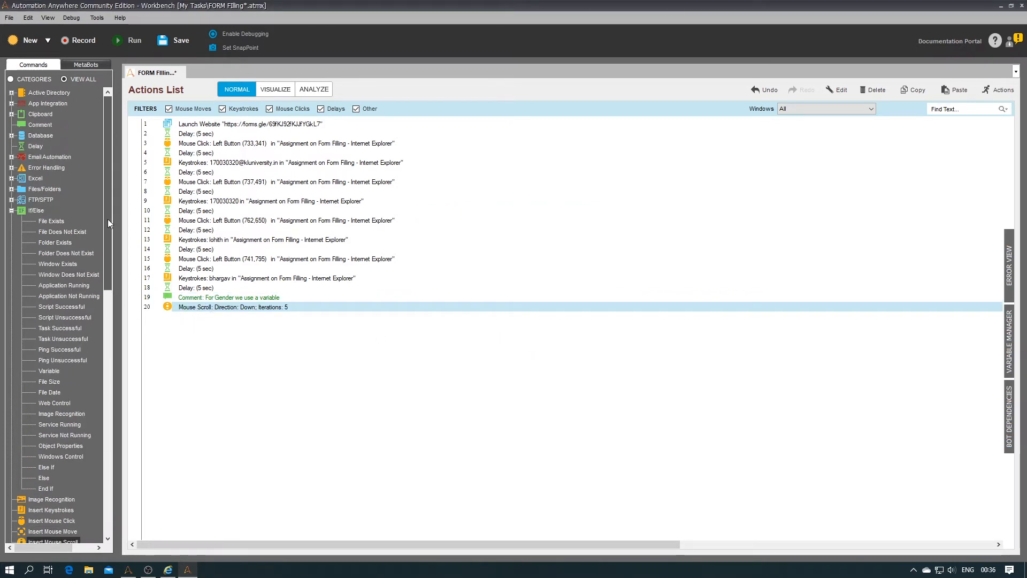
Step: Add a comment reading 'It is used to scroll the webpage Down.... n no.of timess.'
{"action": "double_click", "coordinate": [36, 124]}
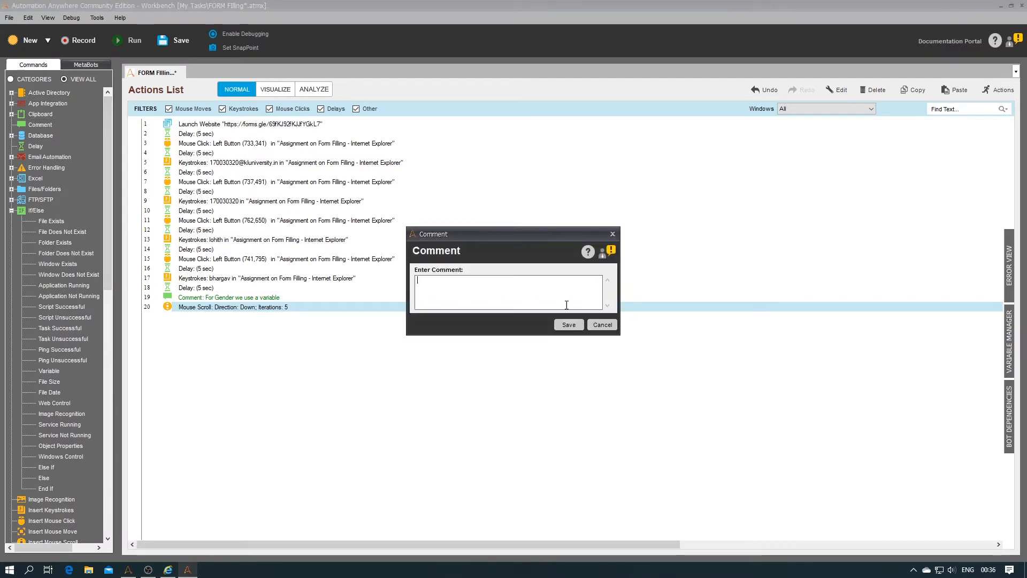
{"action": "type", "text": "It is used to scroll the"}
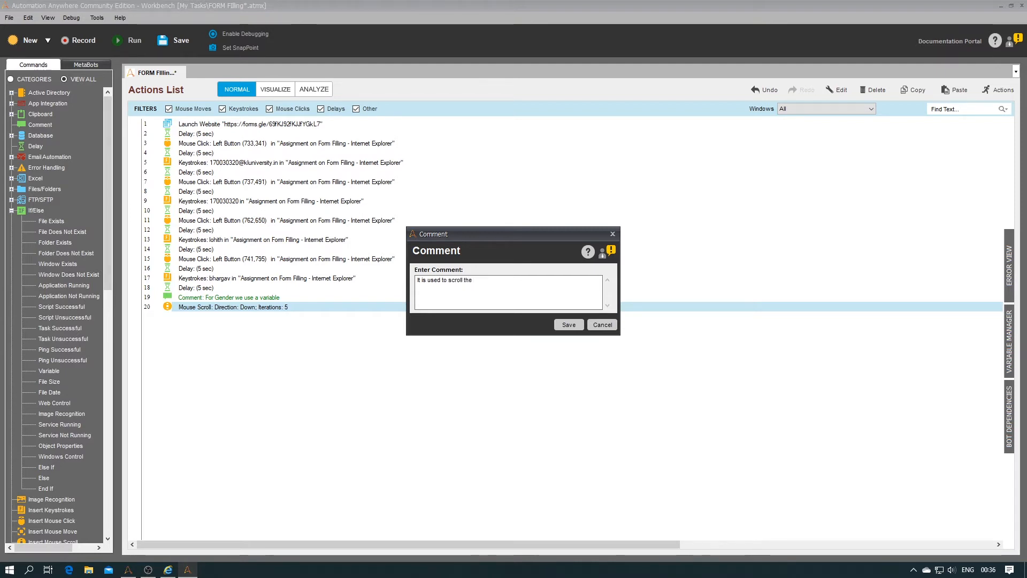
{"action": "type", "text": " webpag"}
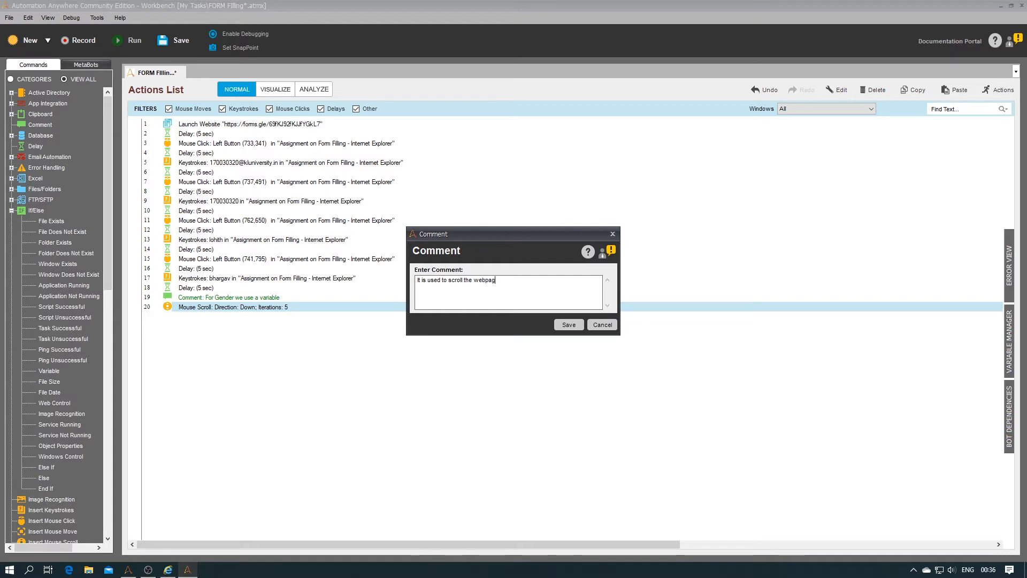
{"action": "type", "text": "e Down"}
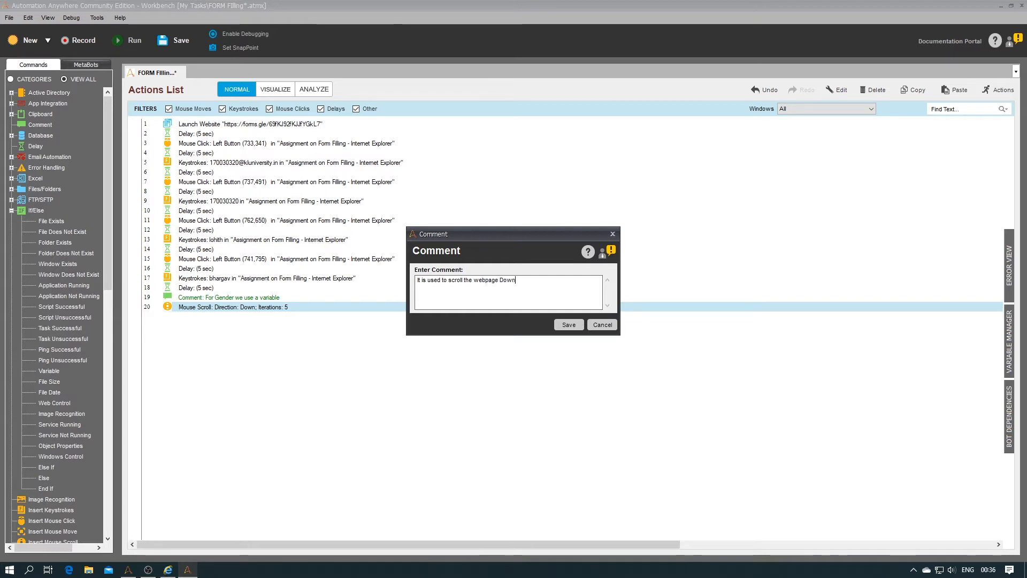
{"action": "type", "text": ".... n"}
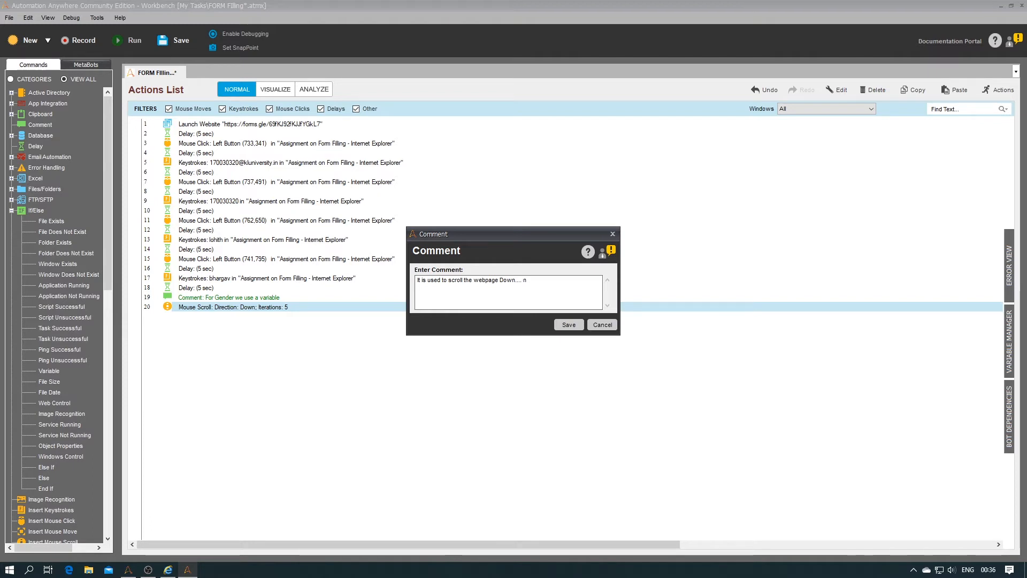
{"action": "type", "text": " no.of timess."}
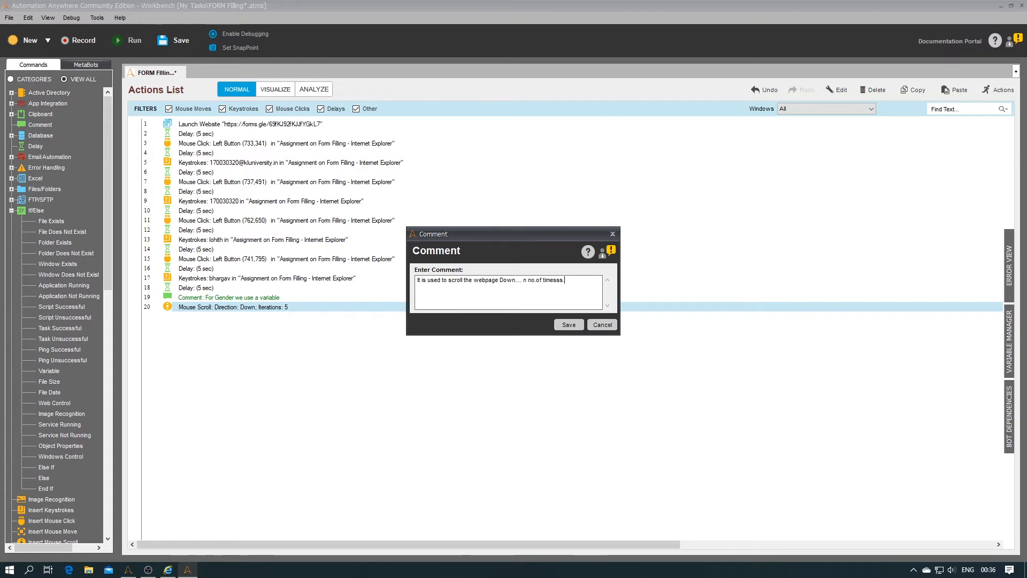
{"action": "left_click", "coordinate": [569, 325]}
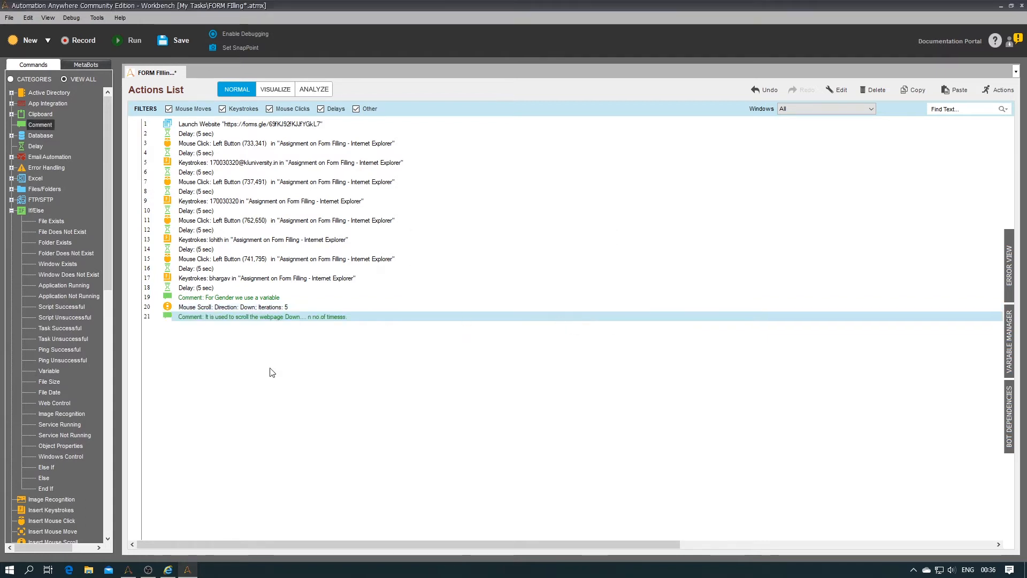
Step: Scroll the Google form in Internet Explorer to its bottom, then return to the Workbench
{"action": "left_click", "coordinate": [168, 570]}
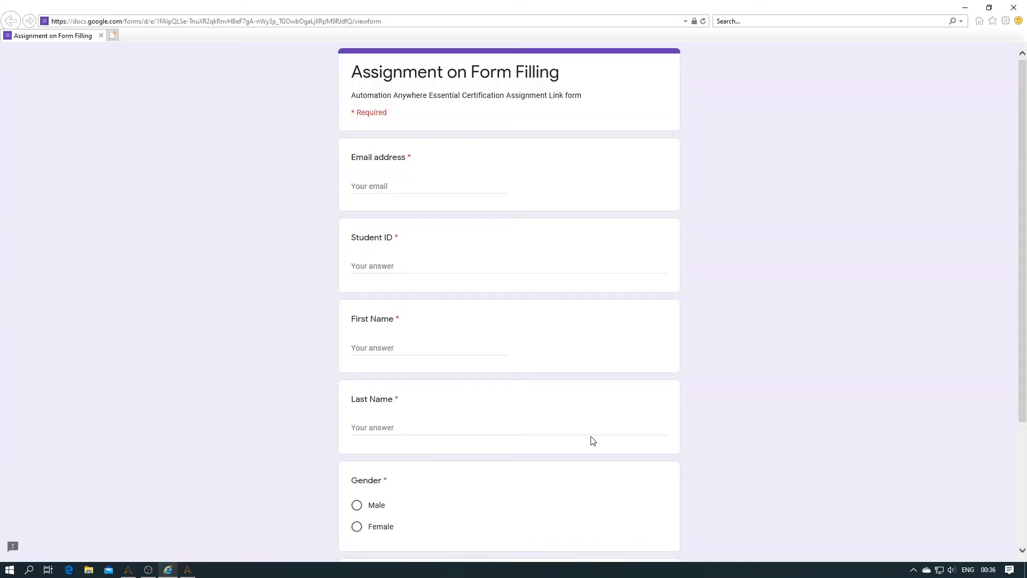
{"action": "left_click_drag", "start_coordinate": [1026, 342], "coordinate": [1026, 469]}
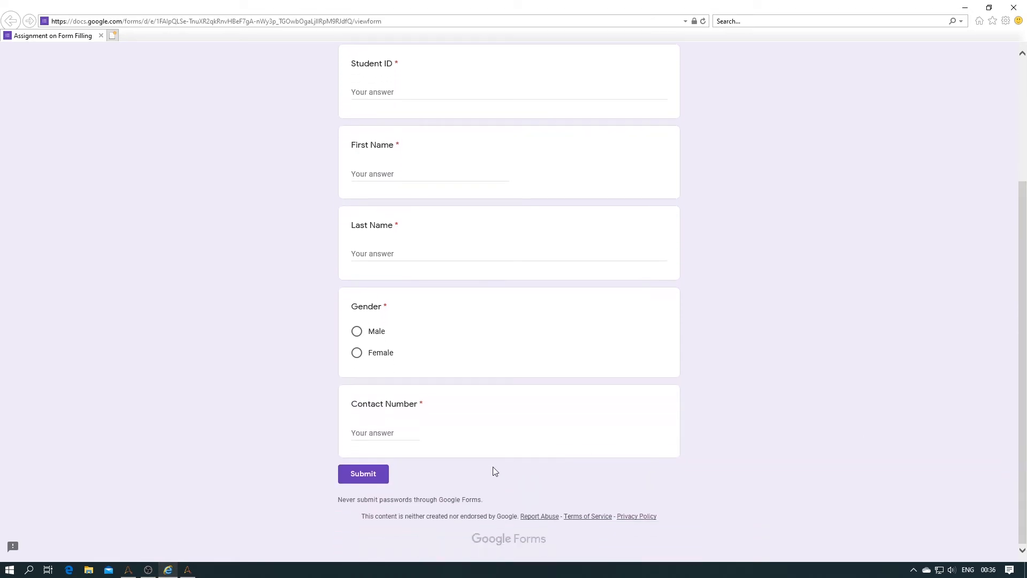
{"action": "left_click", "coordinate": [187, 570]}
Step: Add an If block testing $Gender$ Equal To 'M' and delete its placeholder comment
{"action": "double_click", "coordinate": [49, 339]}
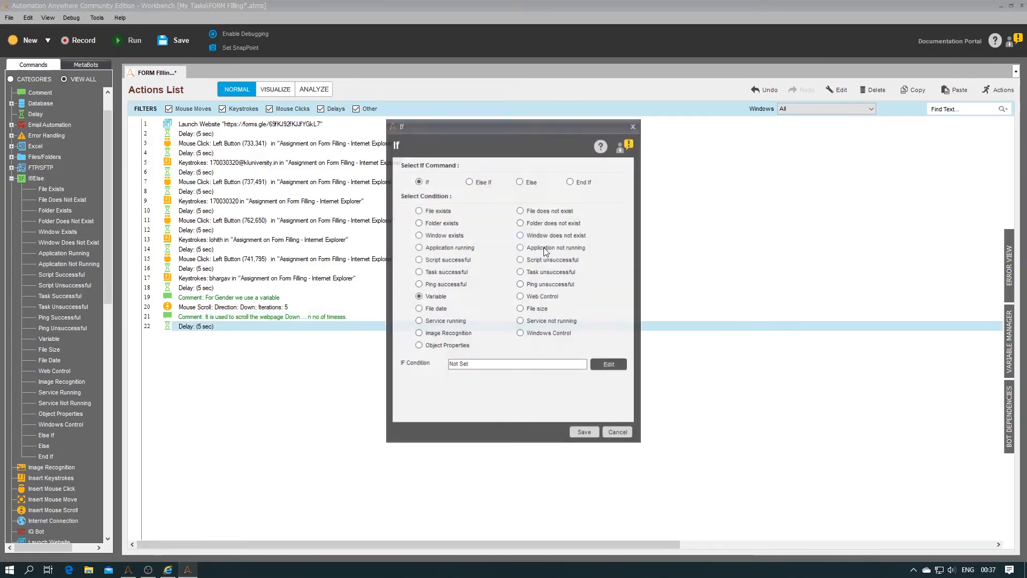
{"action": "left_click", "coordinate": [609, 365]}
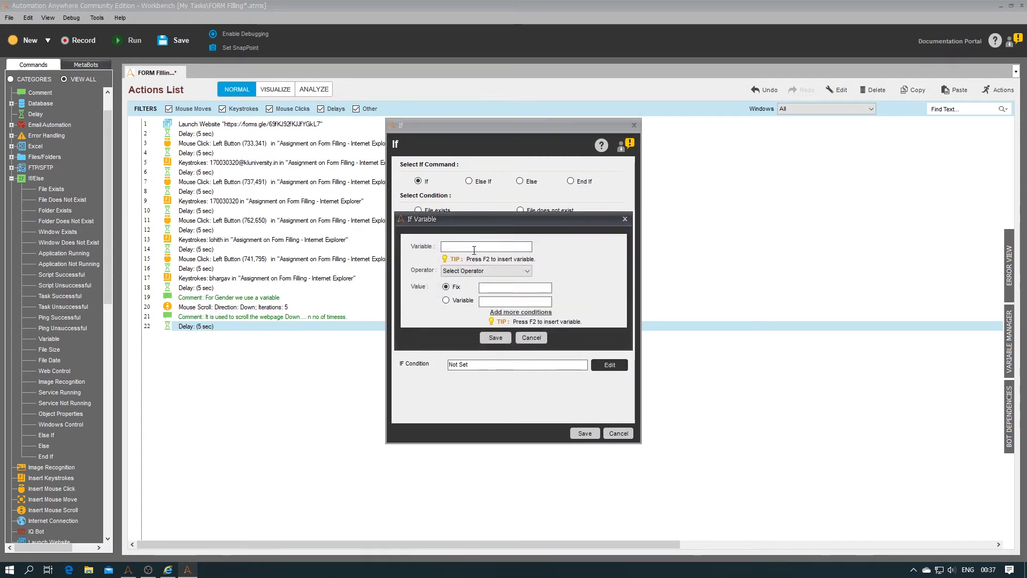
{"action": "key", "text": "F2"}
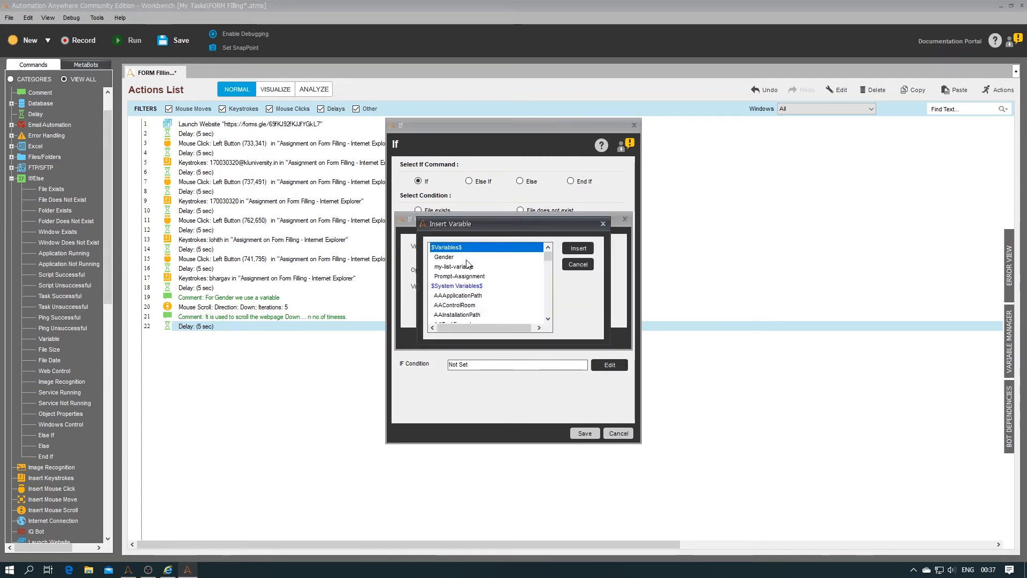
{"action": "left_click", "coordinate": [481, 258]}
{"action": "left_click", "coordinate": [572, 249]}
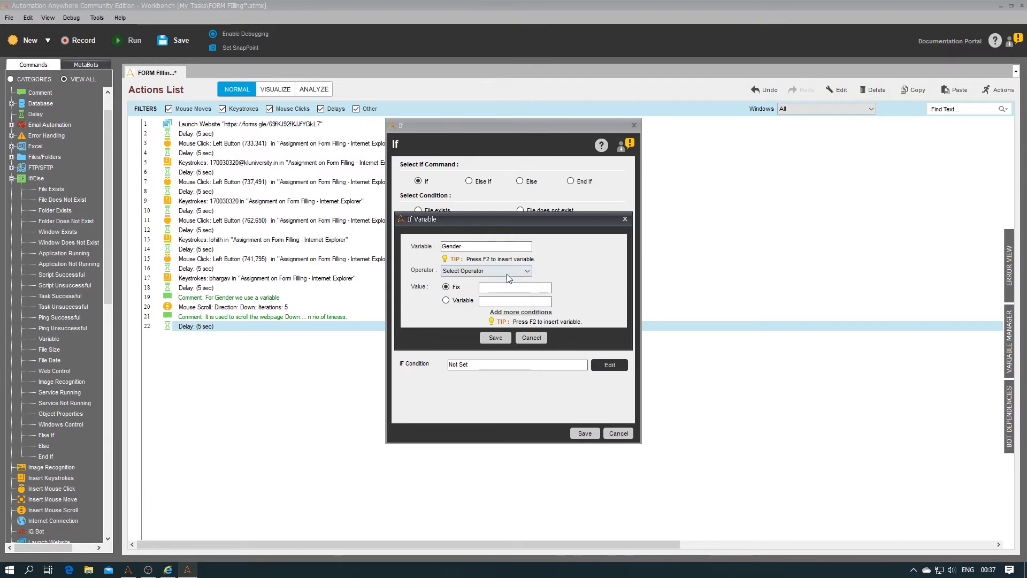
{"action": "left_click", "coordinate": [508, 271]}
{"action": "left_click", "coordinate": [499, 289]}
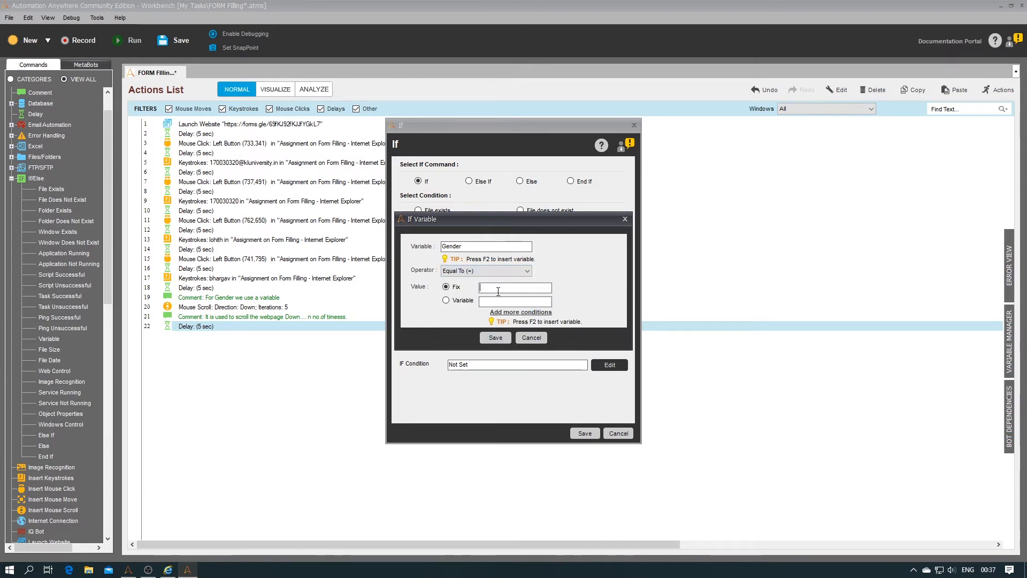
{"action": "type", "text": "M"}
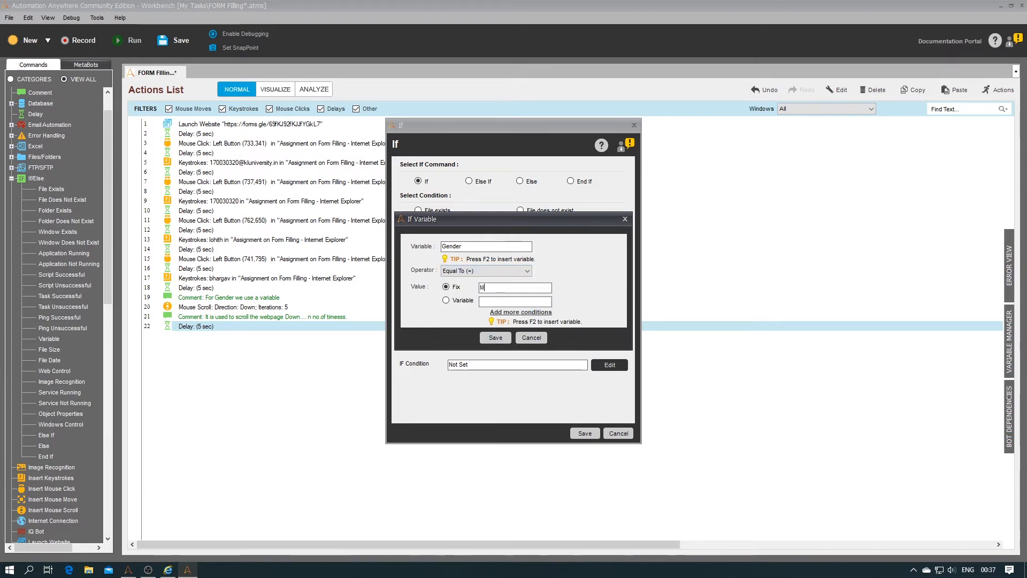
{"action": "left_click", "coordinate": [496, 337]}
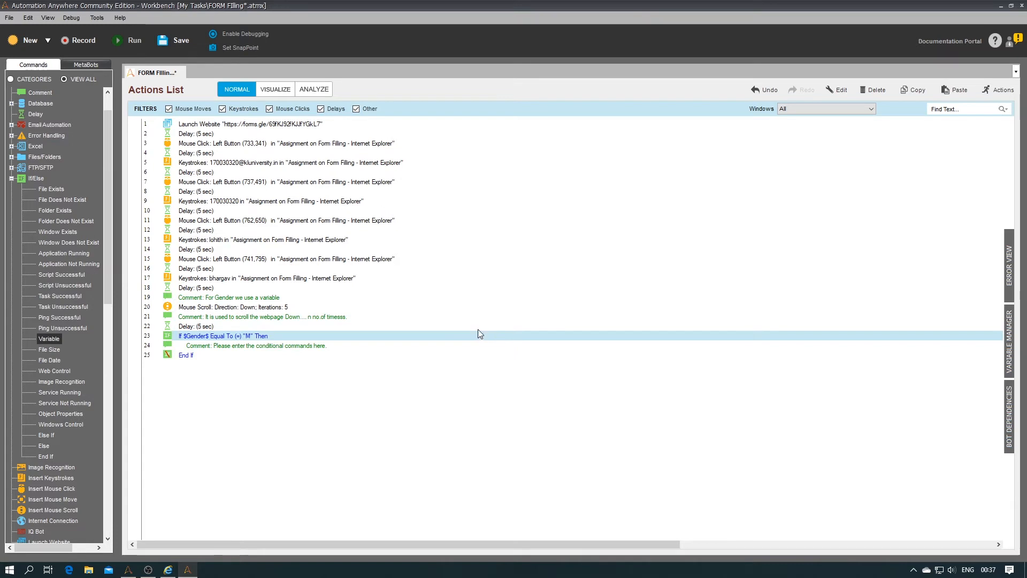
{"action": "left_click", "coordinate": [247, 346]}
{"action": "key", "text": "Delete"}
{"action": "left_click", "coordinate": [557, 321]}
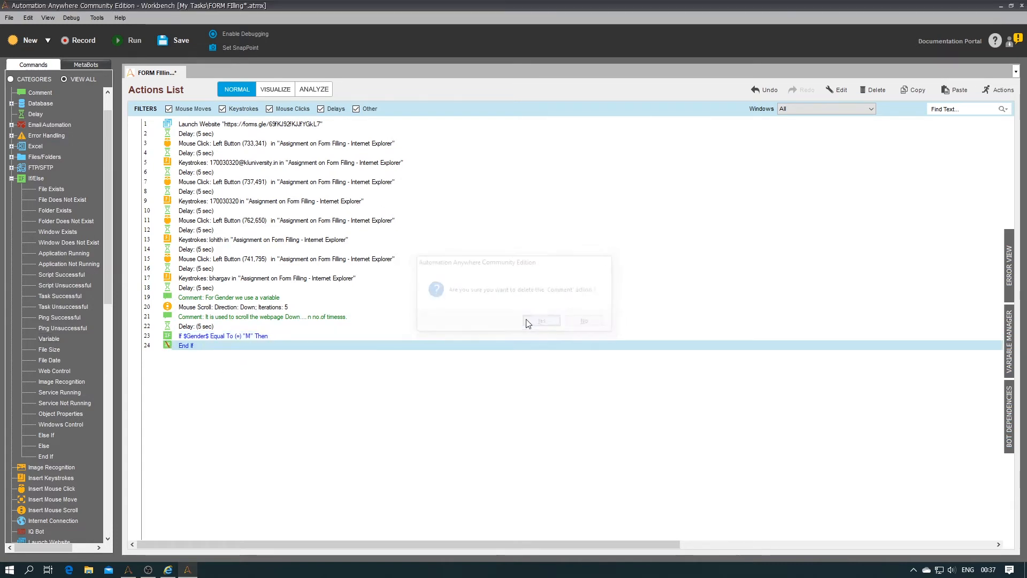
Step: Start a Mouse Click on the Google Form window, capturing the Male option
{"action": "double_click", "coordinate": [55, 487]}
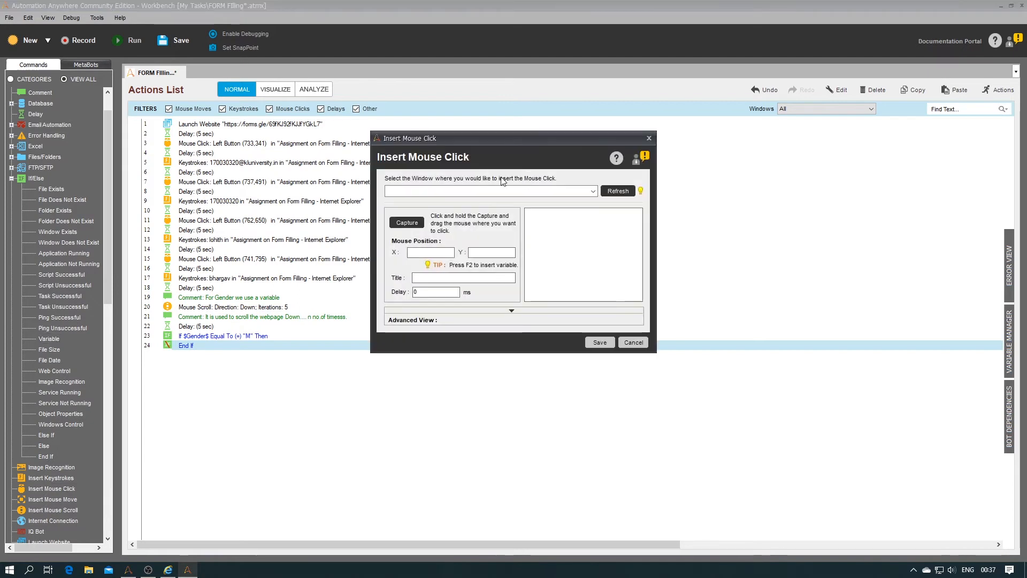
{"action": "left_click", "coordinate": [593, 191]}
{"action": "left_click", "coordinate": [572, 203]}
{"action": "left_click_drag", "start_coordinate": [406, 228], "coordinate": [358, 335]}
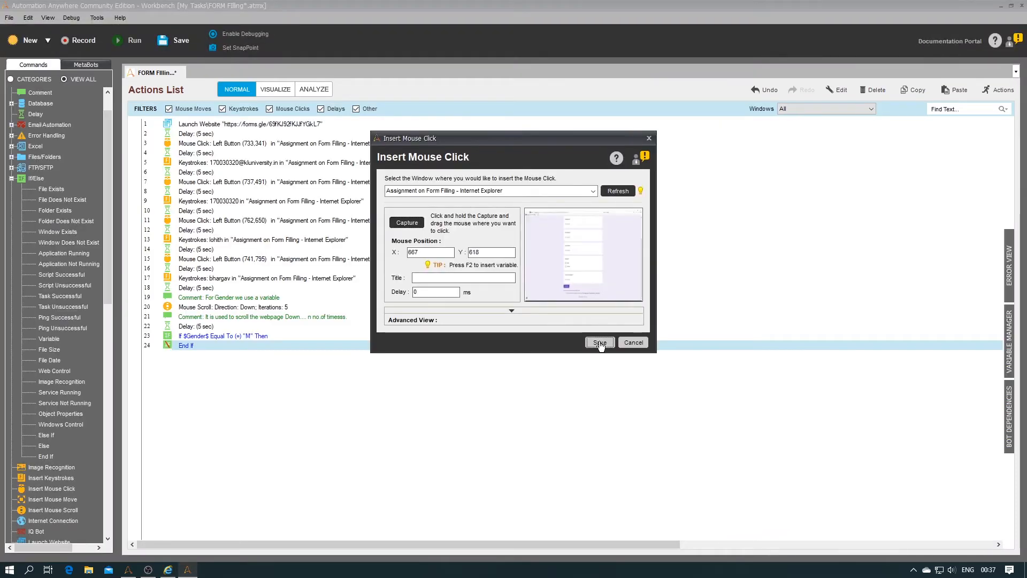
Step: Save the Male click inside the If block and add an Else branch before End If
{"action": "left_click", "coordinate": [595, 345]}
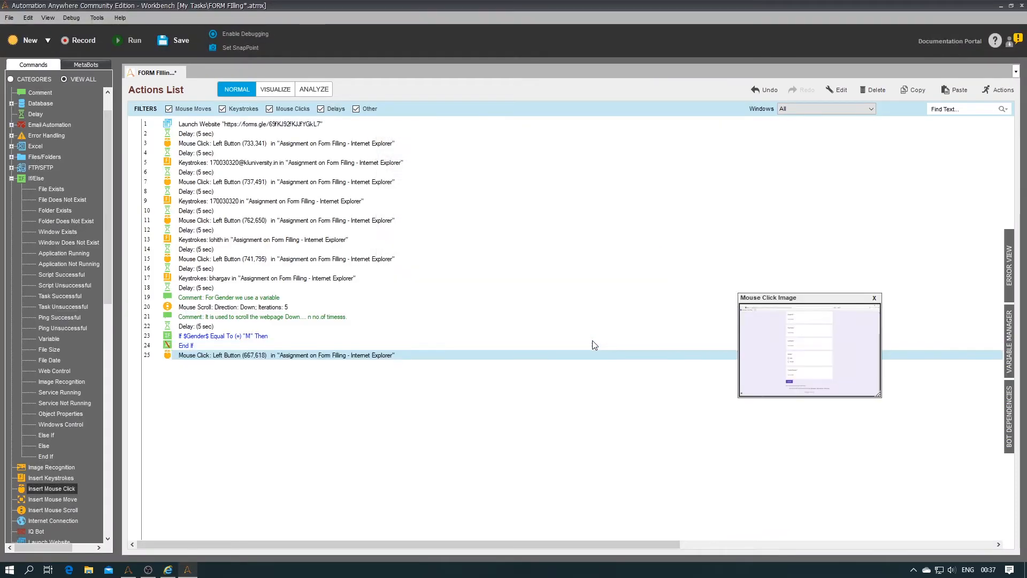
{"action": "left_click_drag", "start_coordinate": [214, 355], "coordinate": [201, 337]}
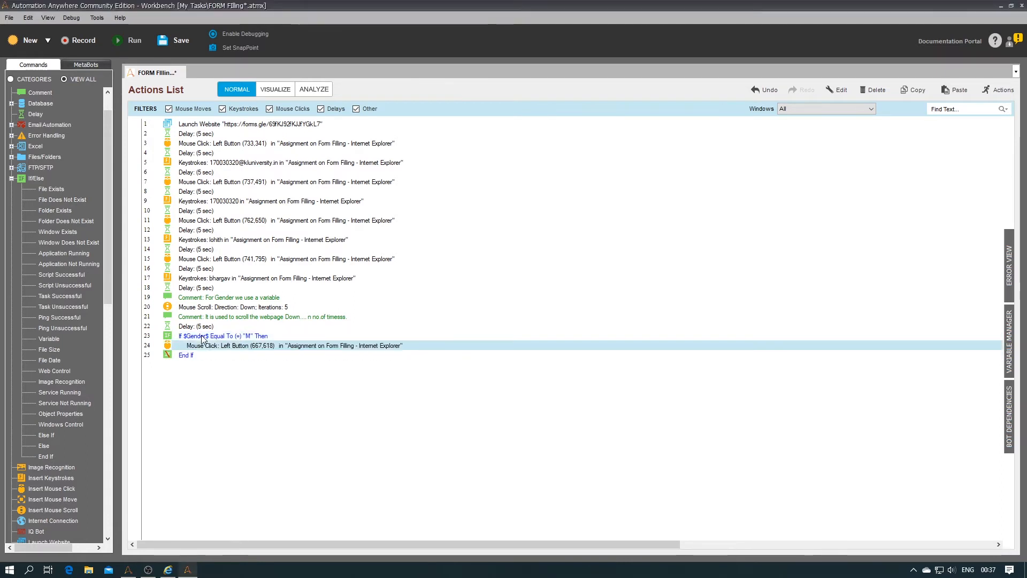
{"action": "left_click", "coordinate": [47, 450]}
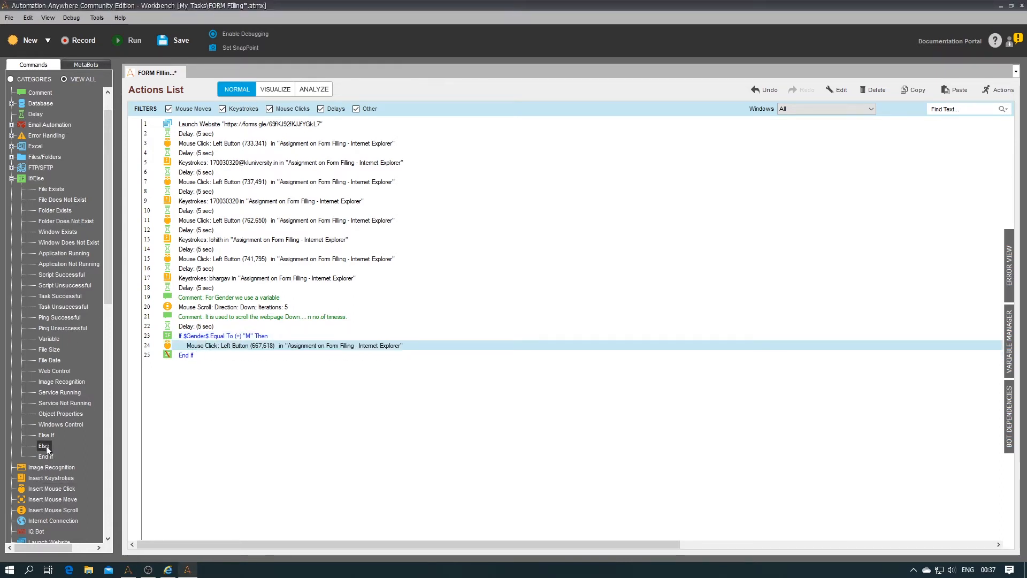
{"action": "left_click_drag", "start_coordinate": [47, 449], "coordinate": [196, 353]}
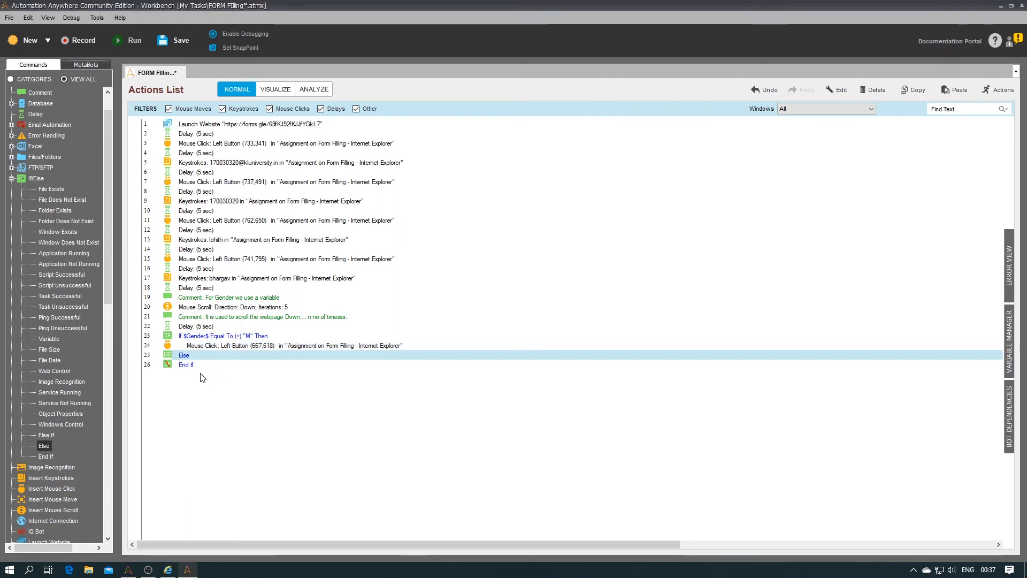
Step: Under Else, add a Mouse Click on the form's Female option at (668,658)
{"action": "double_click", "coordinate": [61, 490]}
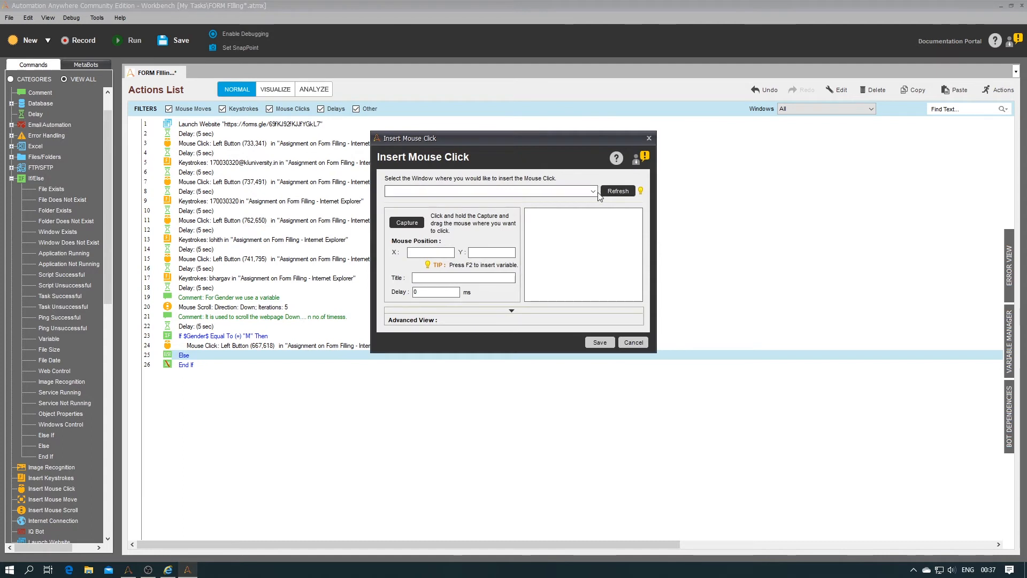
{"action": "left_click", "coordinate": [593, 191]}
{"action": "left_click", "coordinate": [577, 202]}
{"action": "left_click_drag", "start_coordinate": [412, 230], "coordinate": [357, 356]}
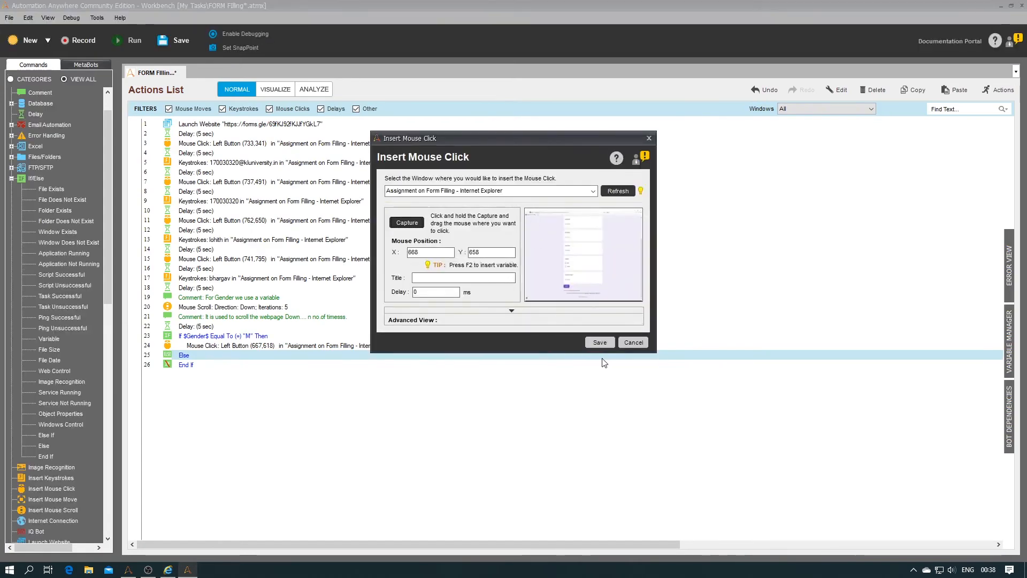
{"action": "left_click", "coordinate": [600, 342]}
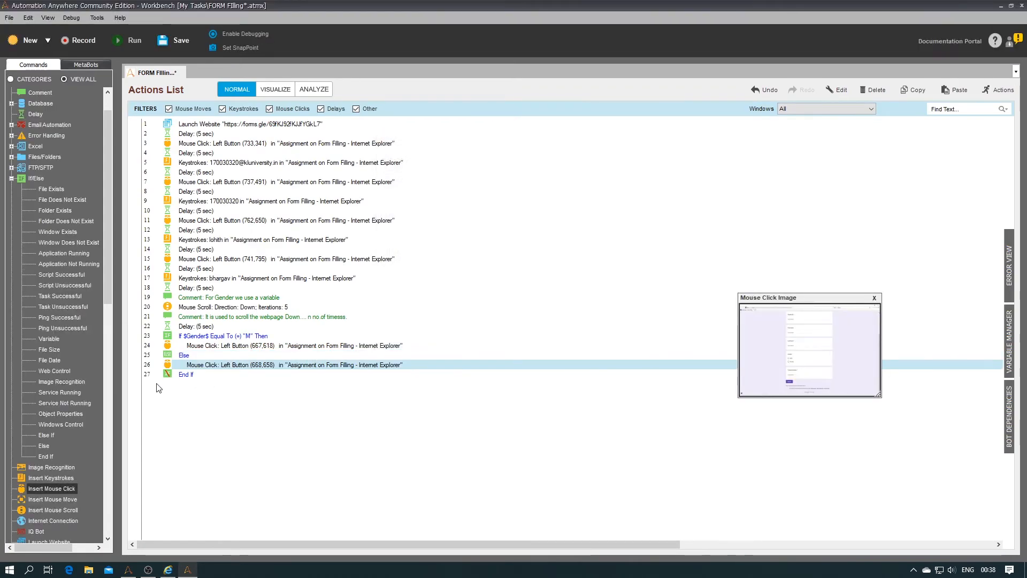
{"action": "left_click_drag", "start_coordinate": [105, 281], "coordinate": [105, 298]}
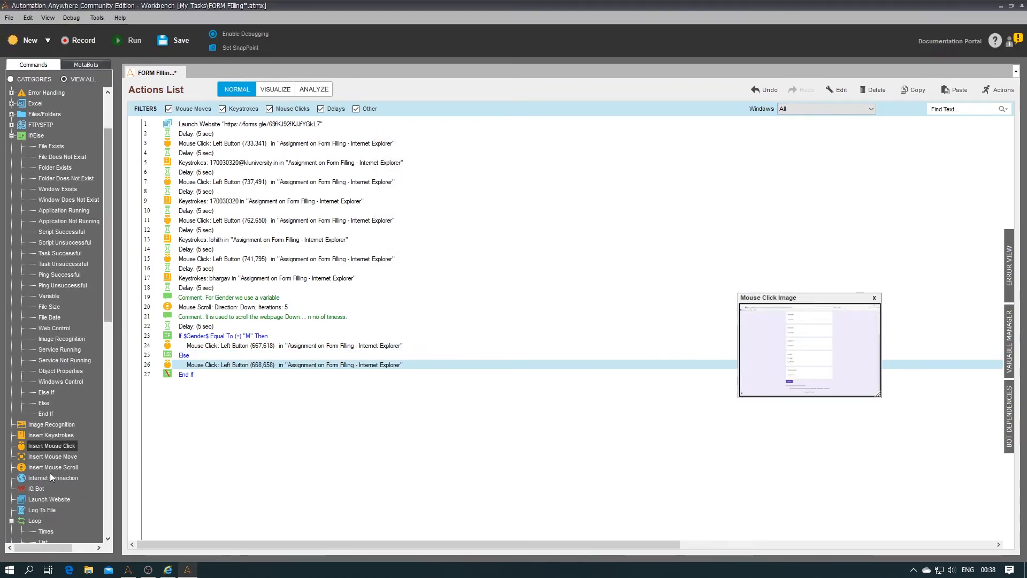
{"action": "left_click", "coordinate": [199, 327]}
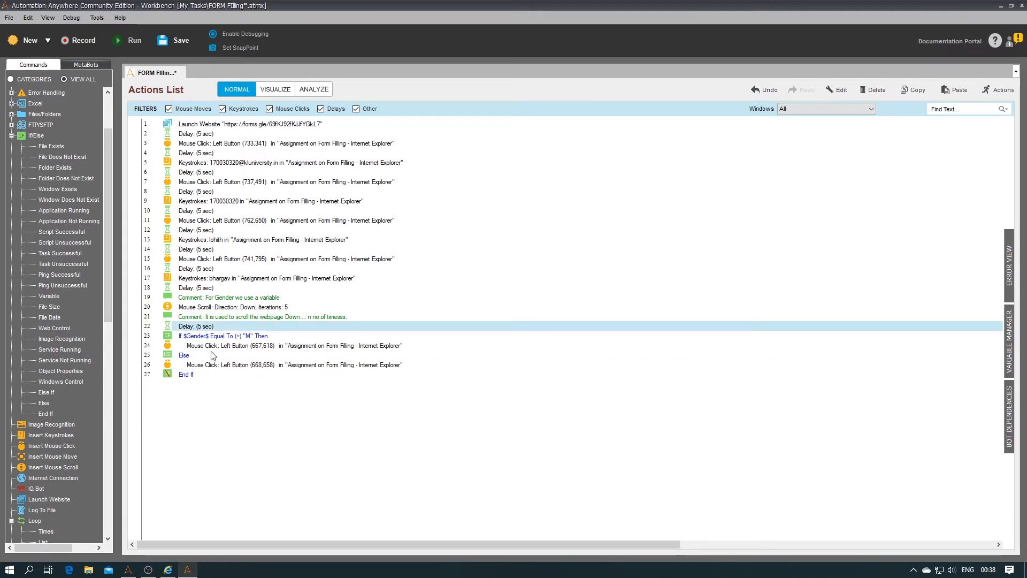
Step: After End If, add a 5-second delay, a click on Contact Number at (689,809), and another delay
{"action": "left_click", "coordinate": [182, 378]}
{"action": "key", "text": "ctrl+v"}
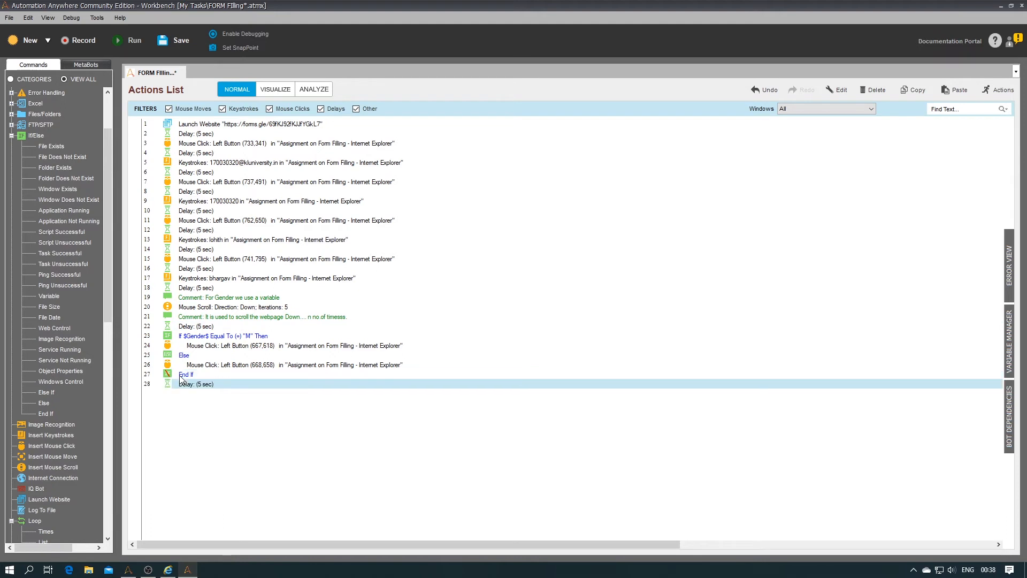
{"action": "double_click", "coordinate": [63, 445]}
{"action": "left_click", "coordinate": [585, 193]}
{"action": "left_click", "coordinate": [444, 201]}
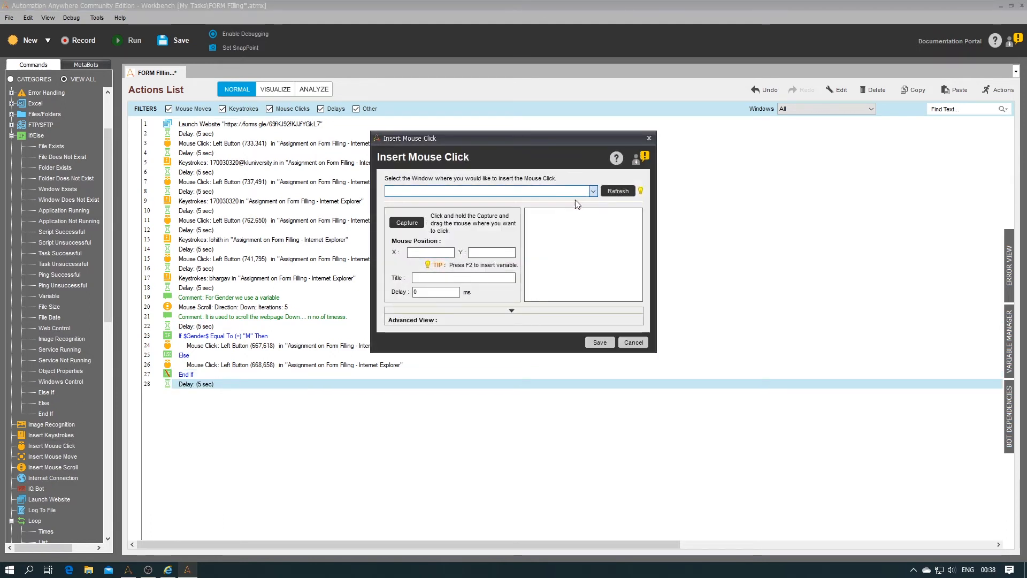
{"action": "left_click", "coordinate": [410, 221]}
{"action": "left_click_drag", "start_coordinate": [398, 436], "coordinate": [368, 433]}
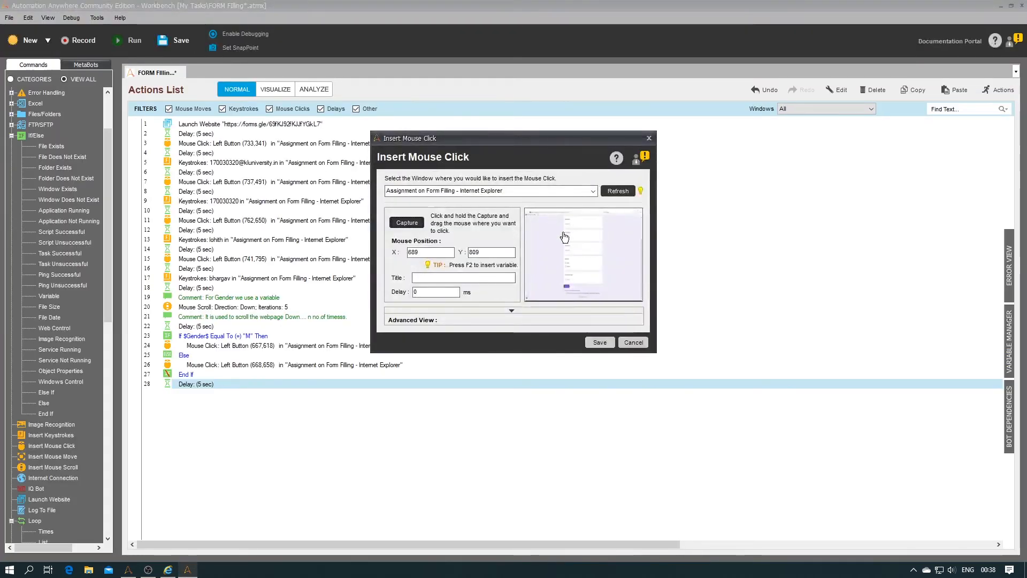
{"action": "left_click", "coordinate": [600, 342]}
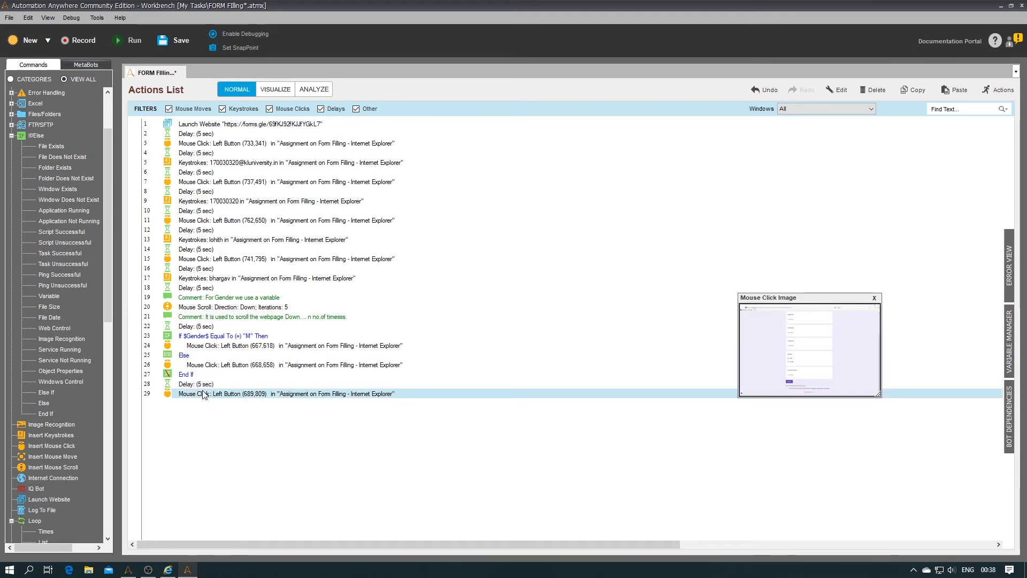
{"action": "key", "text": "ctrl+v"}
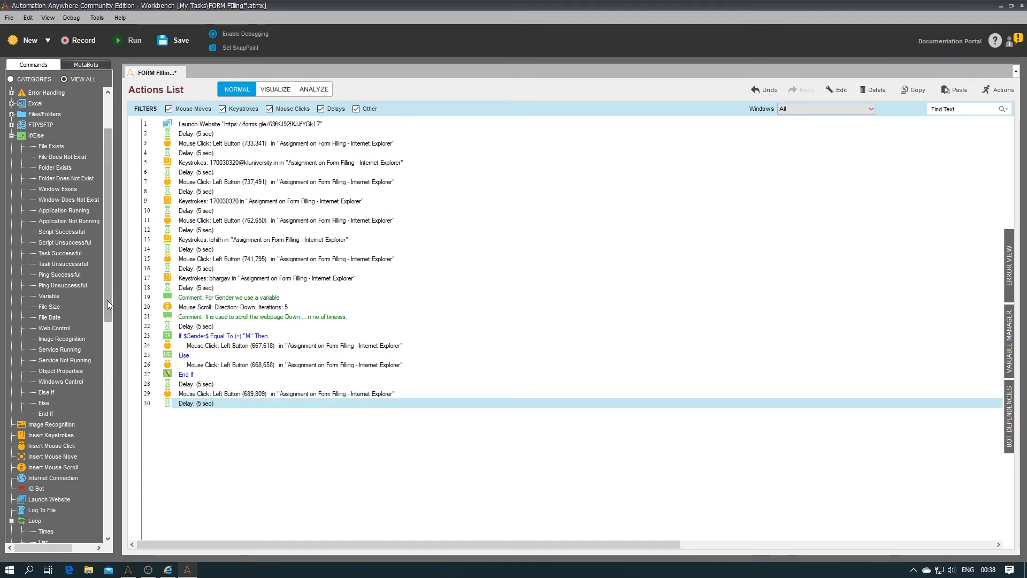
Step: Add keystrokes entering the contact number into the form window, followed by a 5-second delay
{"action": "double_click", "coordinate": [62, 436]}
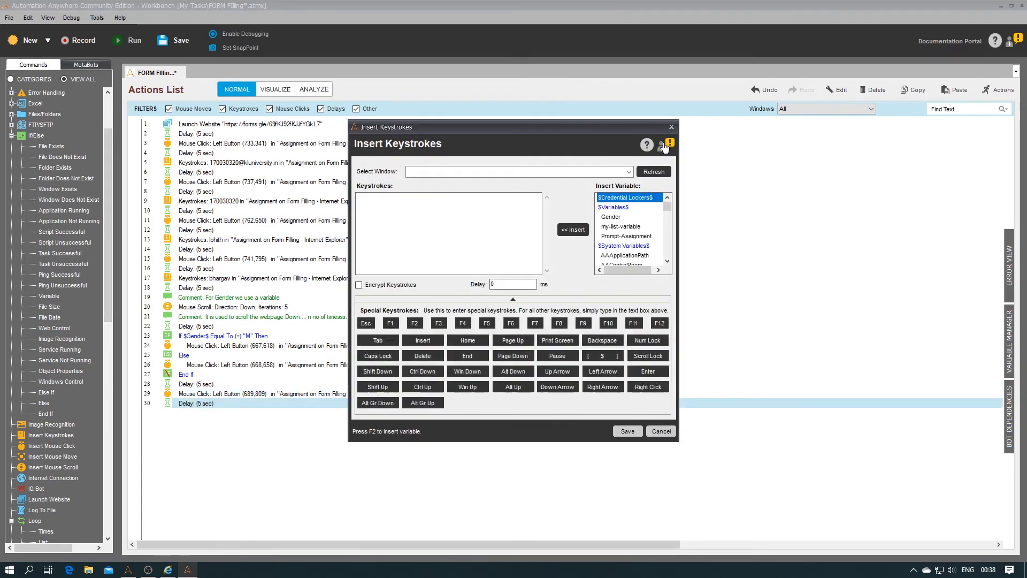
{"action": "left_click", "coordinate": [628, 172]}
{"action": "left_click", "coordinate": [482, 180]}
{"action": "left_click", "coordinate": [492, 216]}
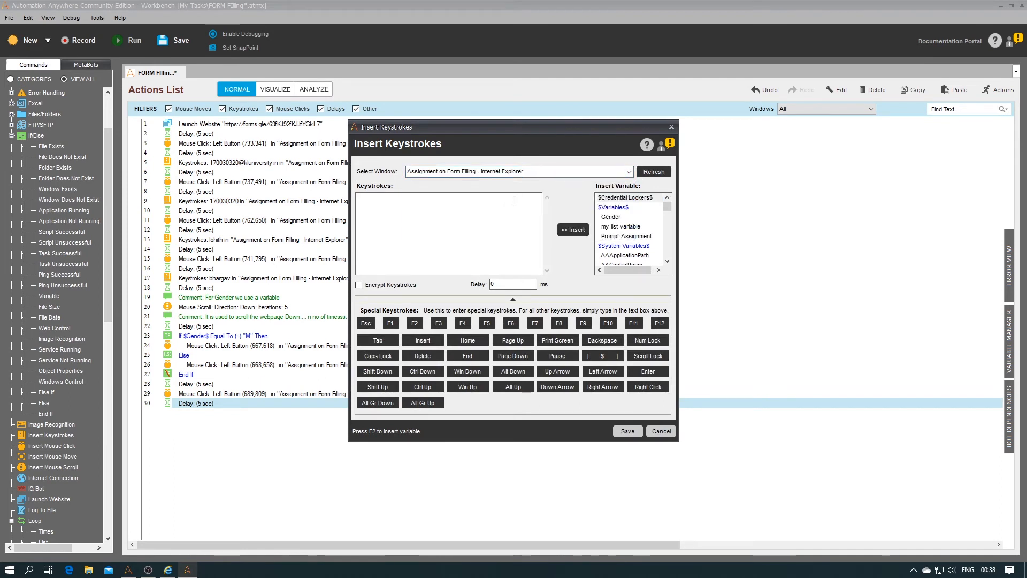
{"action": "type", "text": "123012301"}
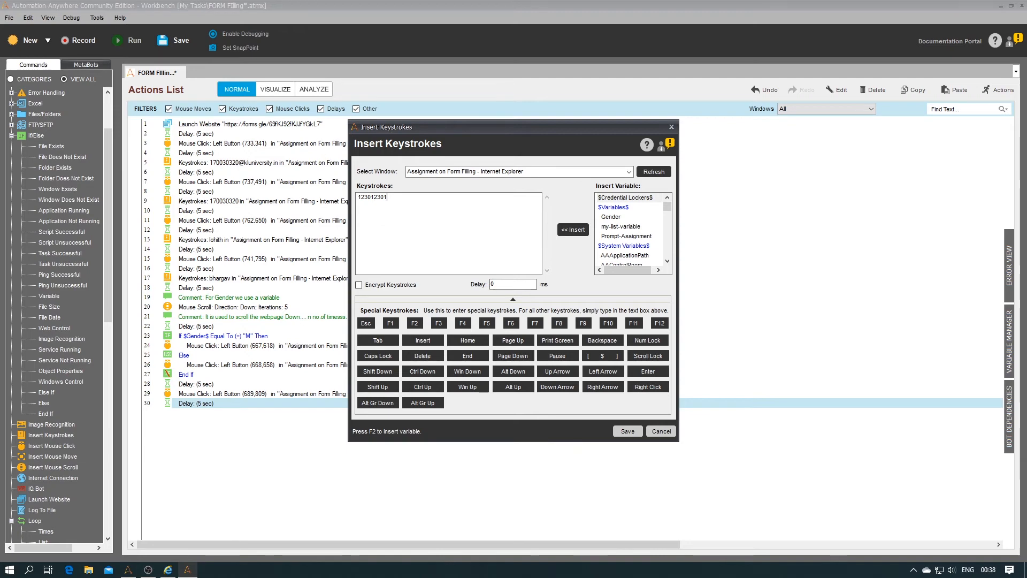
{"action": "left_click", "coordinate": [627, 431]}
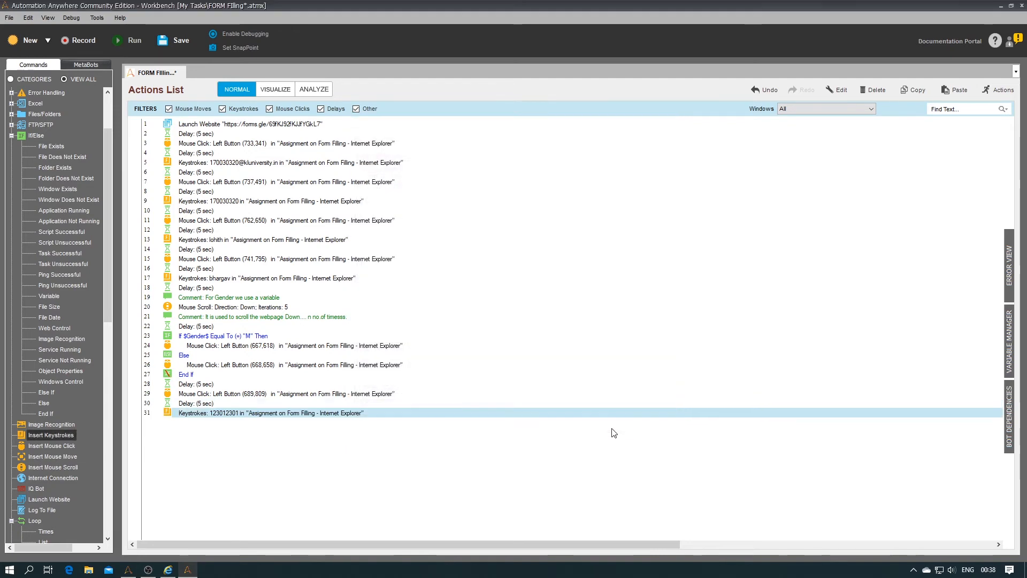
{"action": "left_click", "coordinate": [202, 406]}
{"action": "key", "text": "ctrl+c"}
{"action": "left_click", "coordinate": [212, 413]}
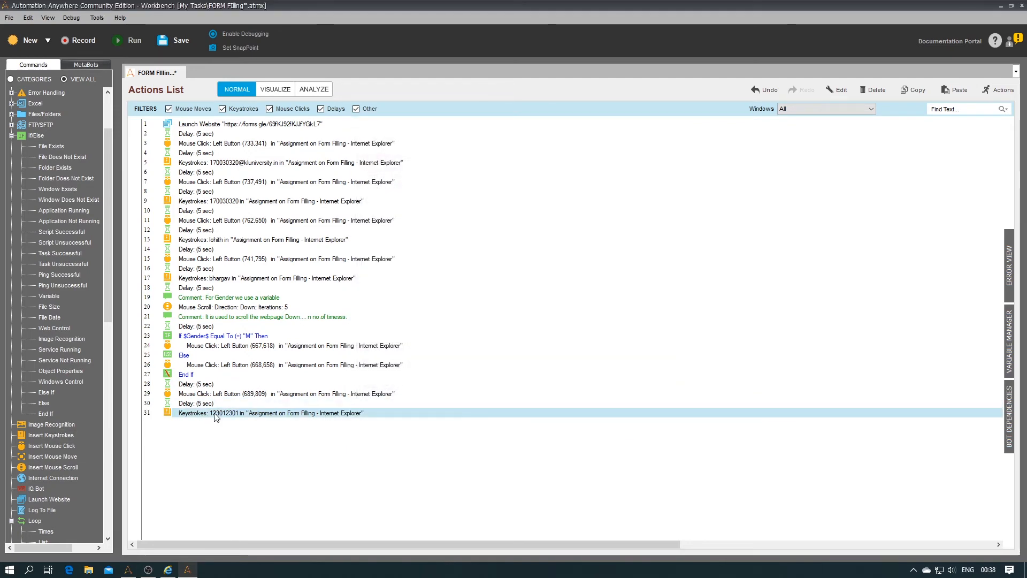
{"action": "key", "text": "ctrl+v"}
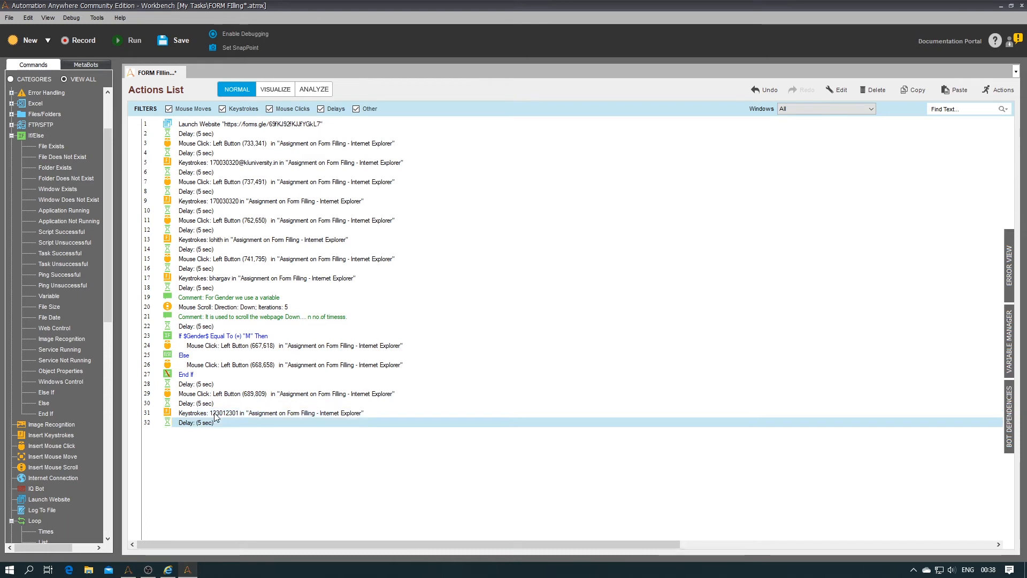
Step: Add step 33, a Mouse Click on the form's Submit button at (669,881)
{"action": "double_click", "coordinate": [62, 449]}
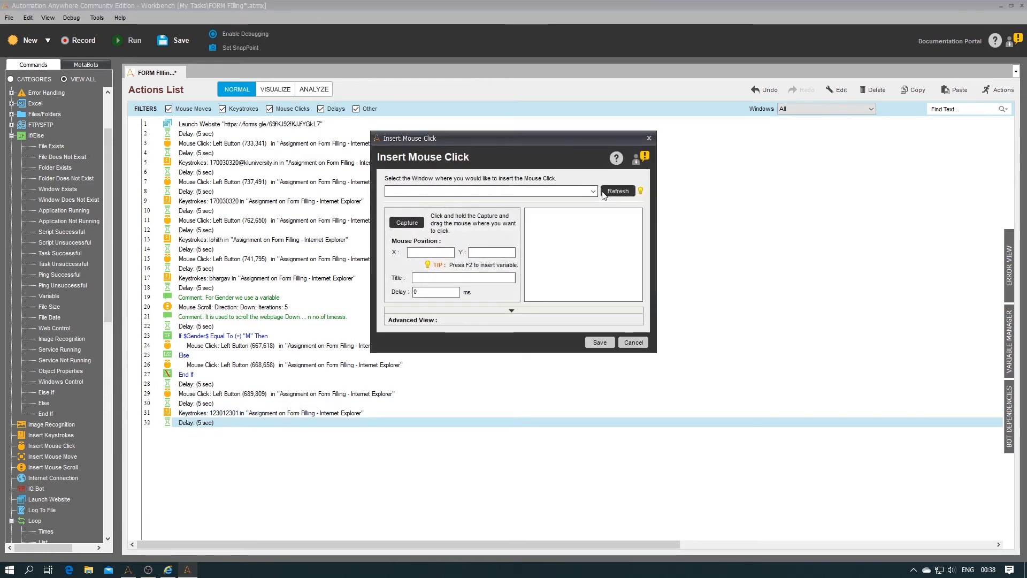
{"action": "left_click", "coordinate": [595, 193]}
{"action": "left_click", "coordinate": [449, 207]}
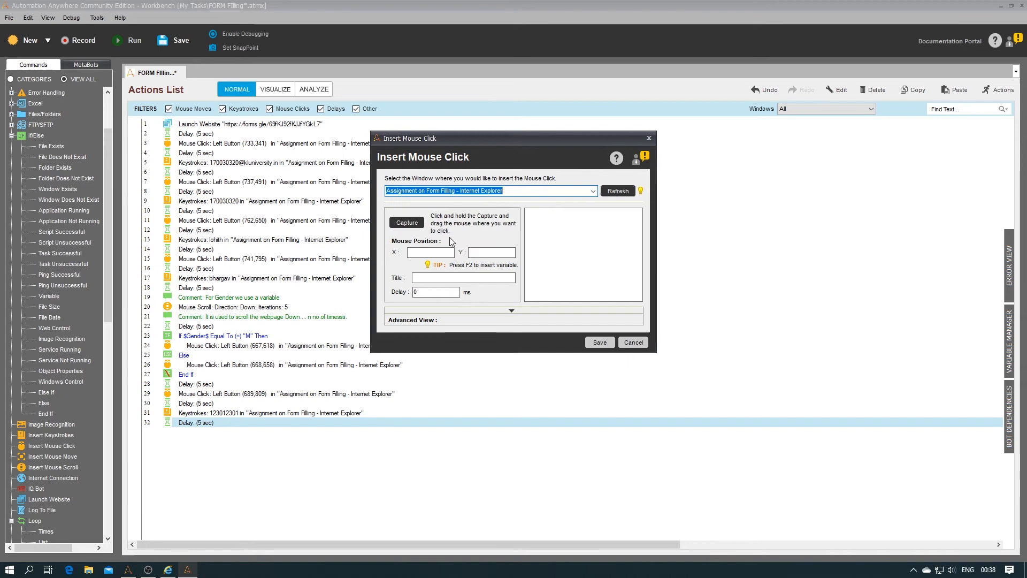
{"action": "left_click", "coordinate": [397, 227]}
{"action": "left_click_drag", "start_coordinate": [397, 228], "coordinate": [360, 477]}
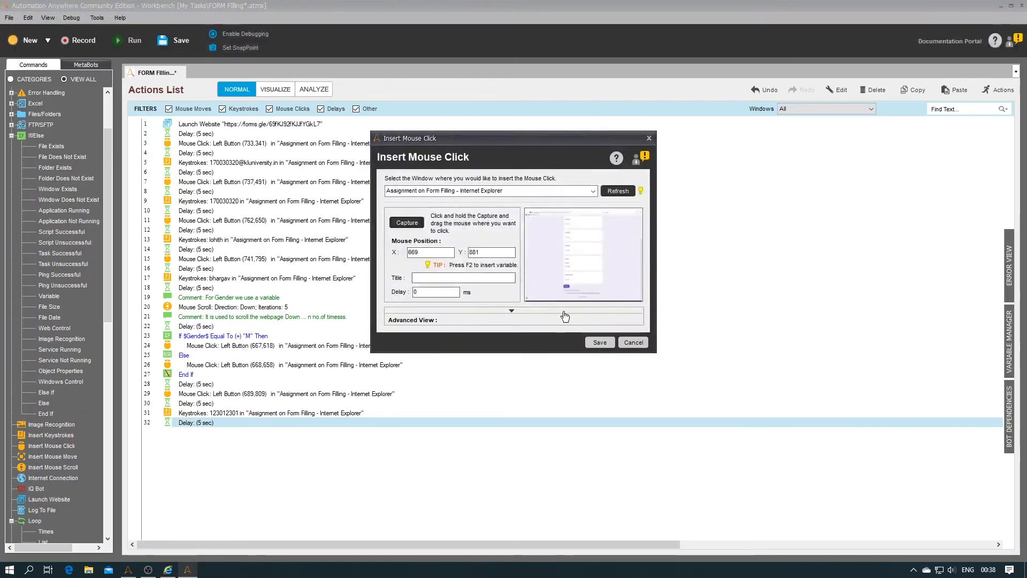
{"action": "left_click", "coordinate": [600, 342]}
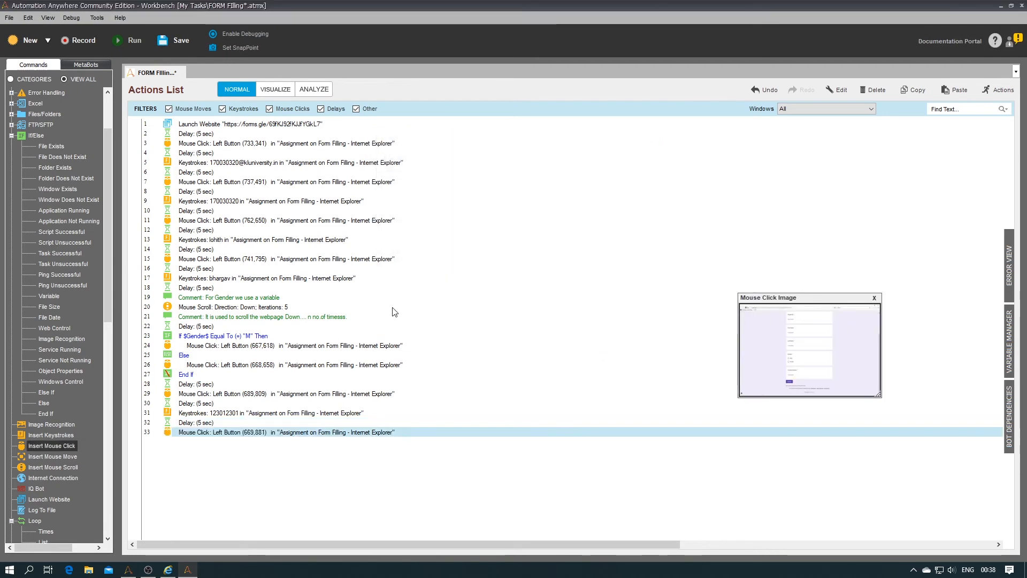
Step: Save the FORM Filling task and close the Internet Explorer form window
{"action": "key", "text": "ctrl+s"}
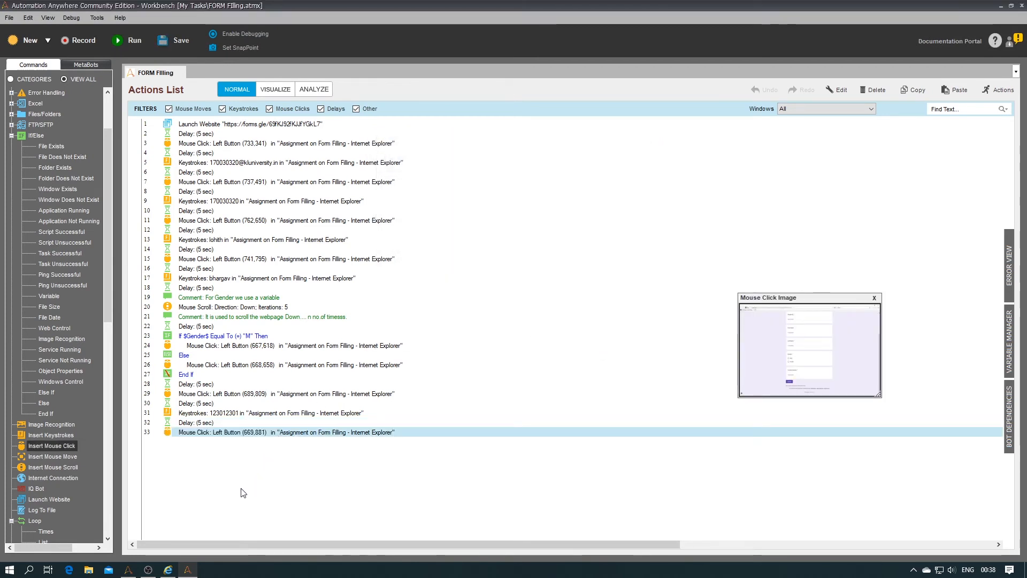
{"action": "left_click", "coordinate": [172, 573]}
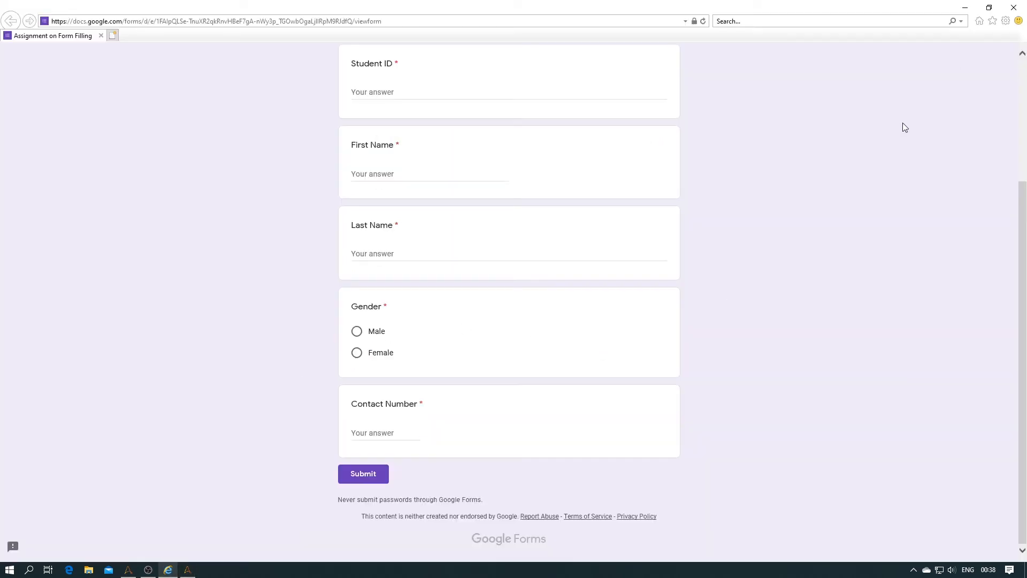
{"action": "left_click", "coordinate": [1016, 5]}
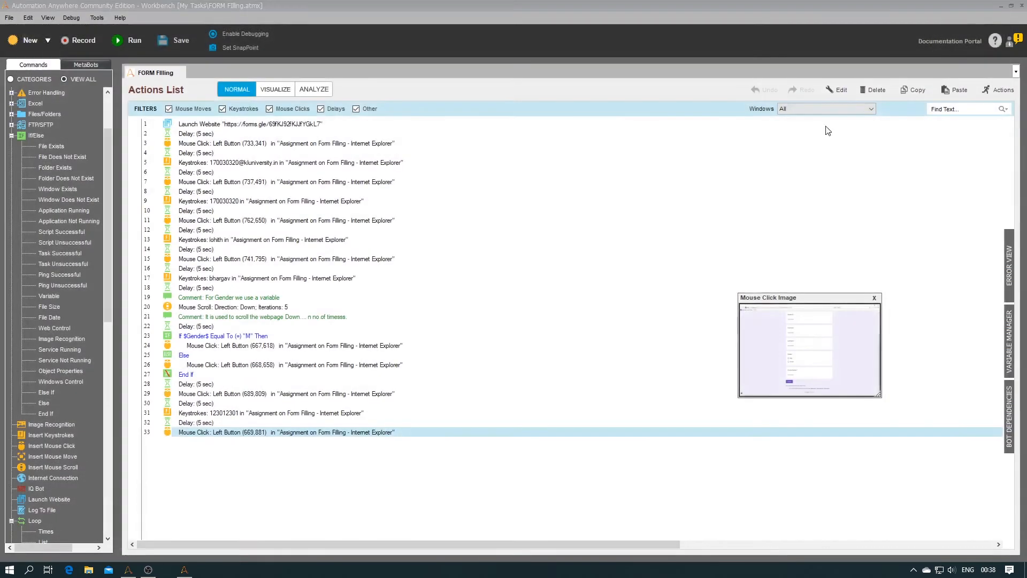
Step: Run the bot, which fills in the email address, student ID, first name and last name
{"action": "left_click", "coordinate": [132, 42]}
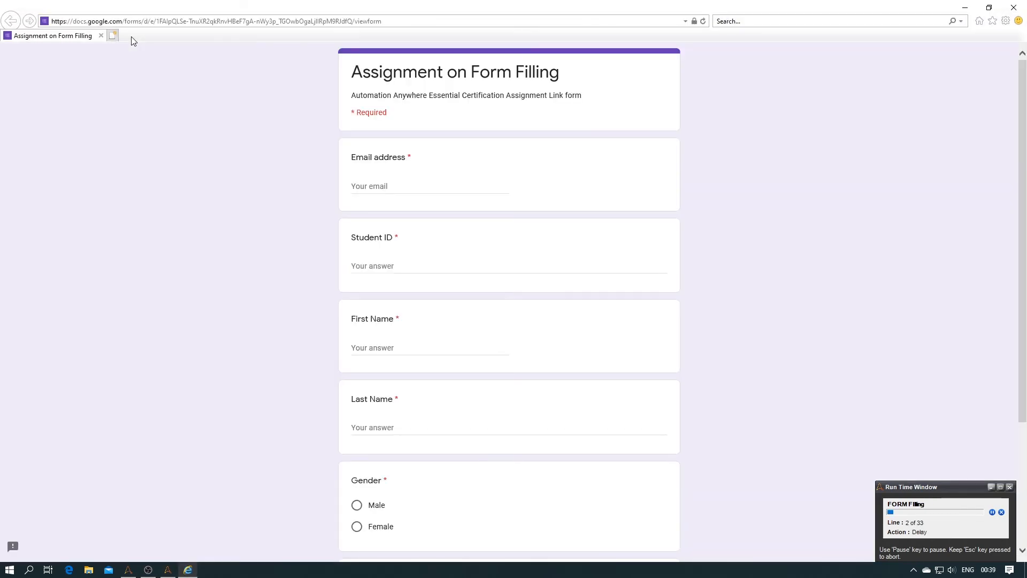
{"action": "left_click", "coordinate": [394, 184]}
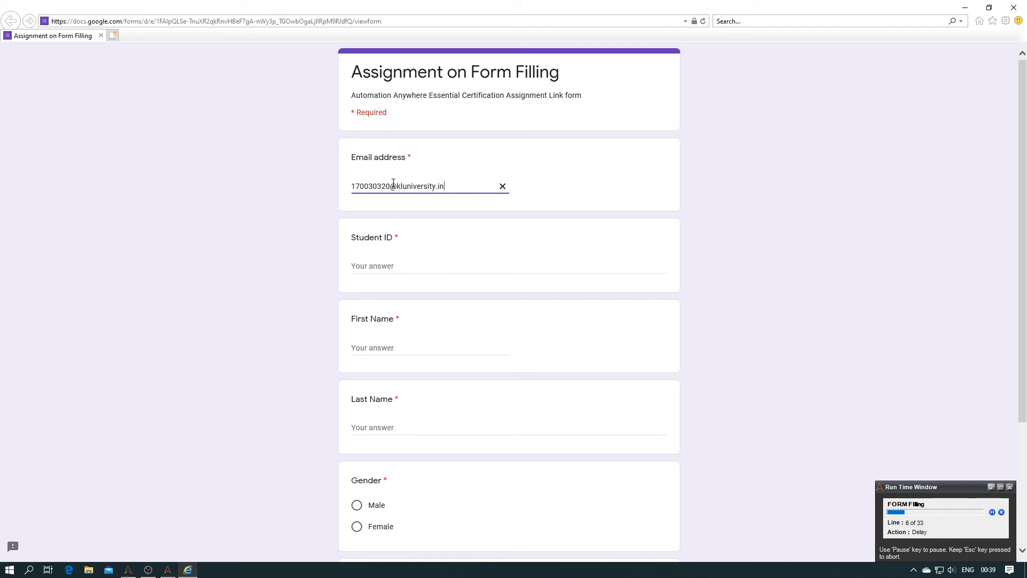
{"action": "left_click", "coordinate": [395, 264]}
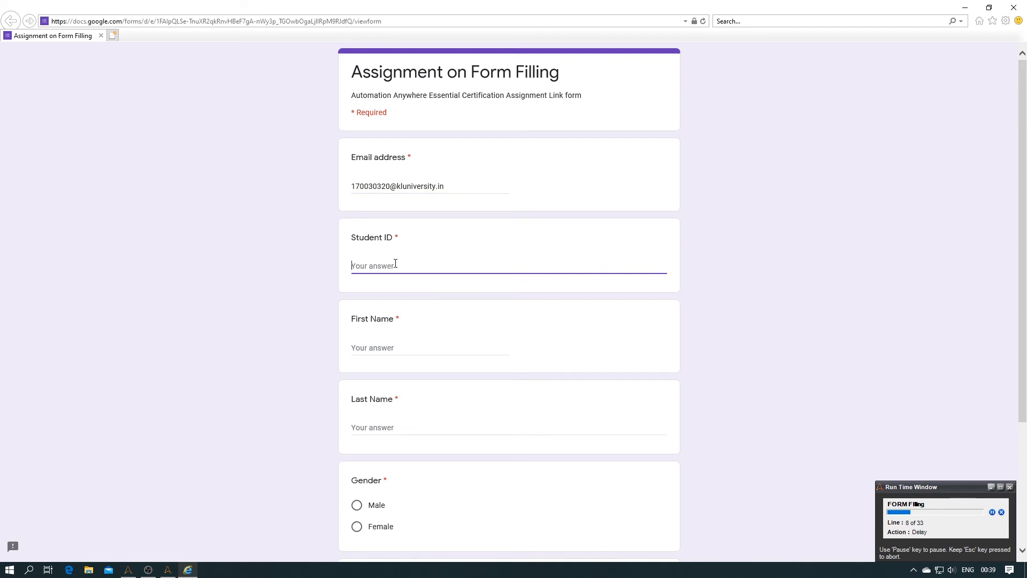
{"action": "left_click", "coordinate": [409, 348]}
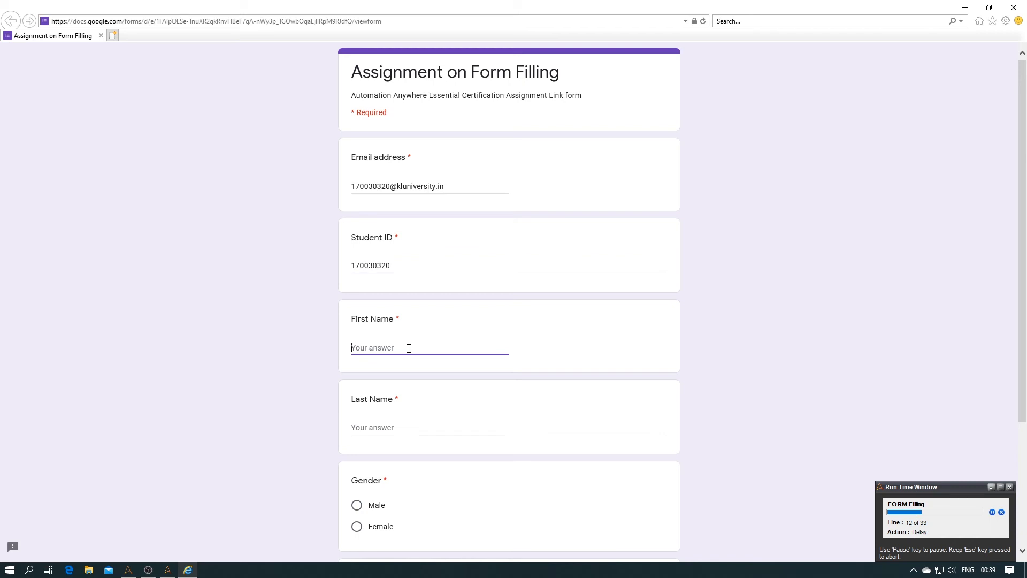
{"action": "left_click", "coordinate": [397, 427]}
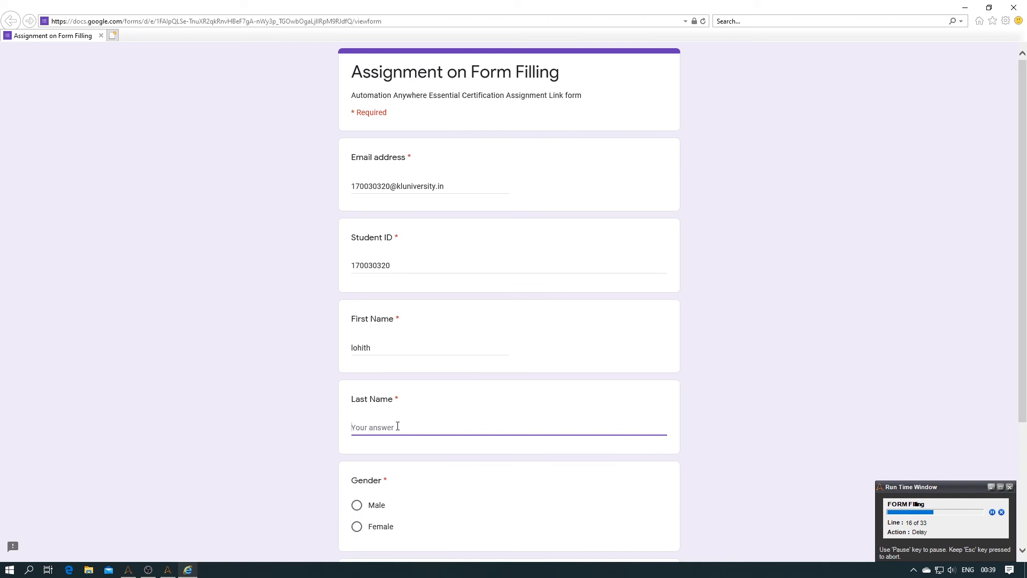
Step: Select Male, enter the contact number, submit the form, and close the browser
{"action": "scroll", "coordinate": [397, 427], "scroll_direction": "down", "scroll_amount": 3}
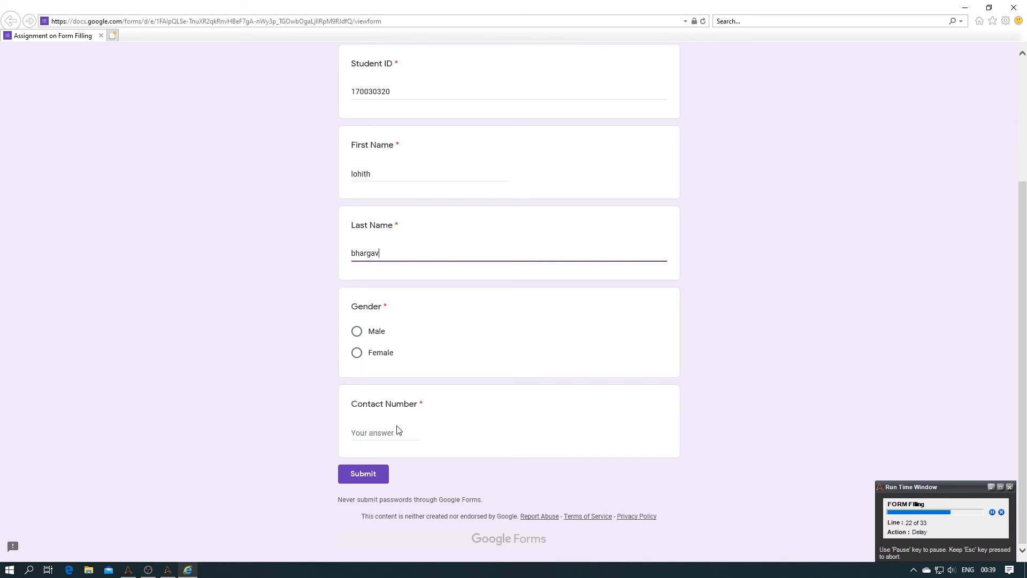
{"action": "left_click", "coordinate": [357, 332]}
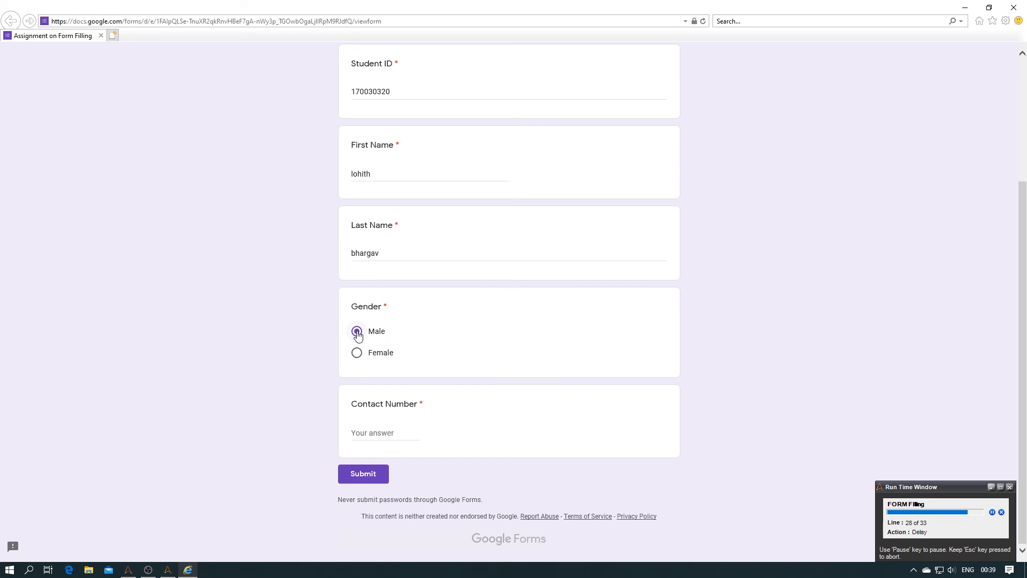
{"action": "left_click", "coordinate": [370, 434]}
{"action": "type", "text": "123012301"}
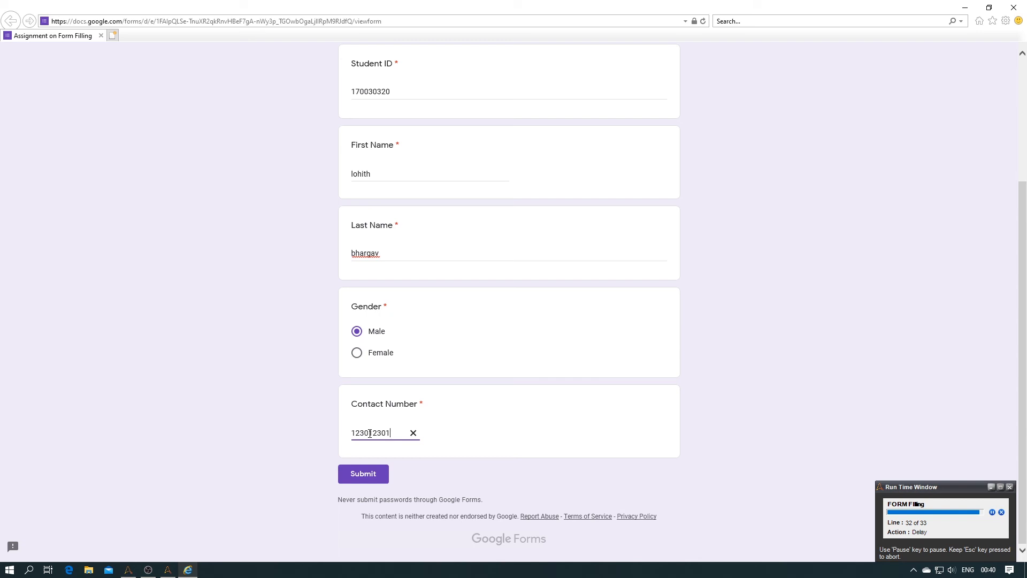
{"action": "left_click", "coordinate": [358, 471]}
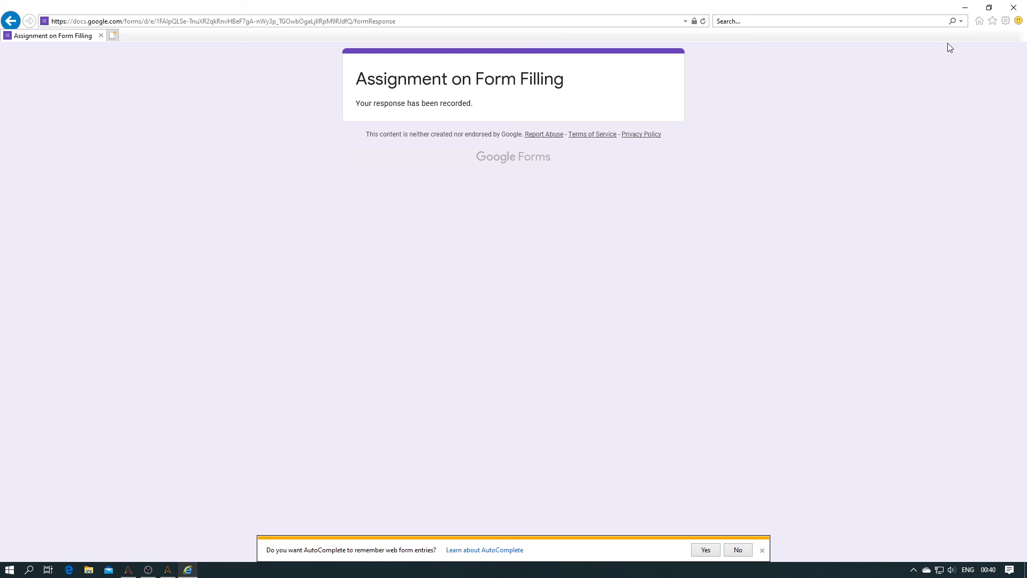
{"action": "left_click", "coordinate": [1014, 8]}
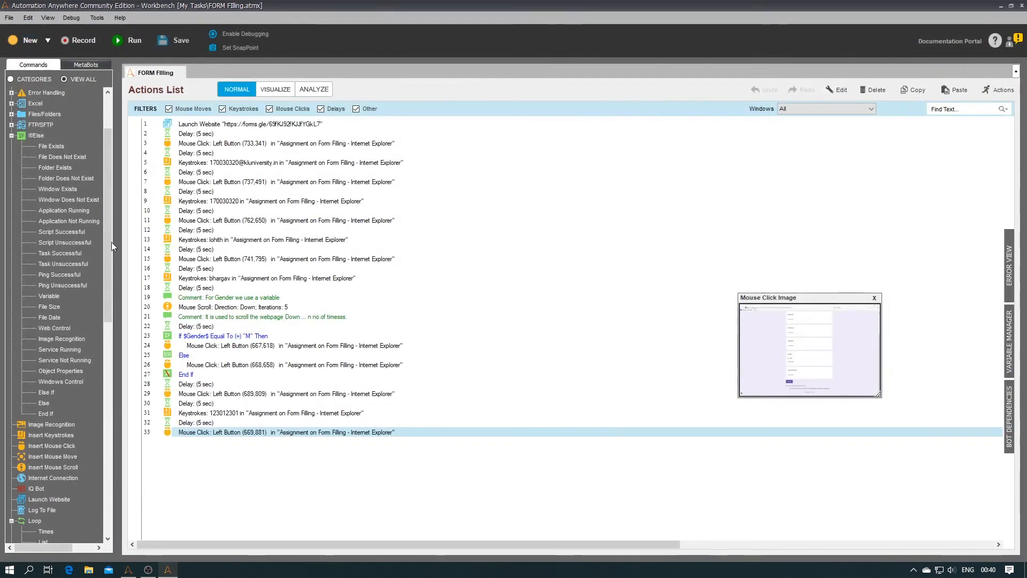
Step: Add step 34 comment: 'The Bot run SuccessFully. Sorry for the Morning Access Permission problem.'
{"action": "scroll", "coordinate": [110, 243], "scroll_direction": "up", "scroll_amount": 3}
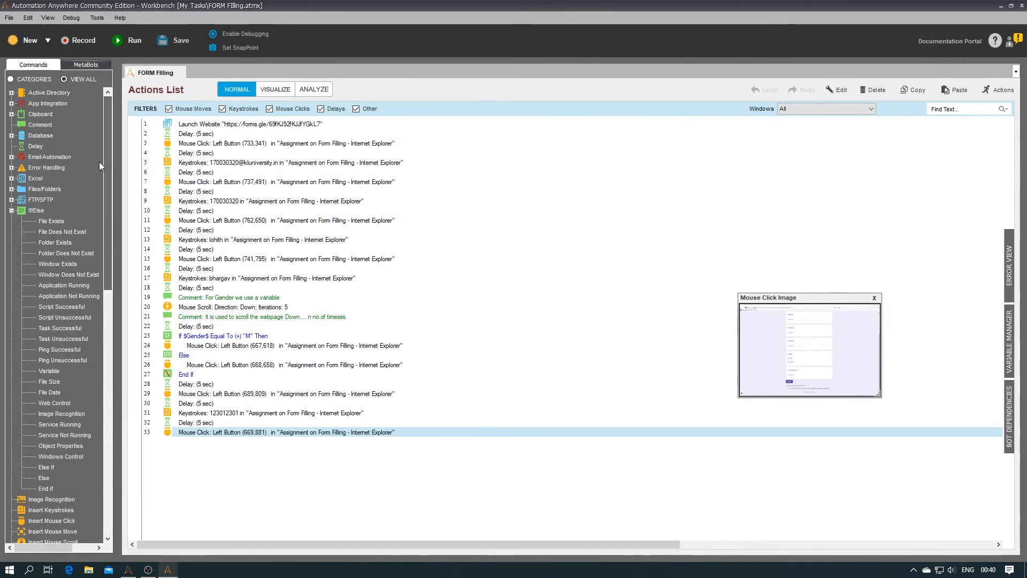
{"action": "double_click", "coordinate": [31, 125]}
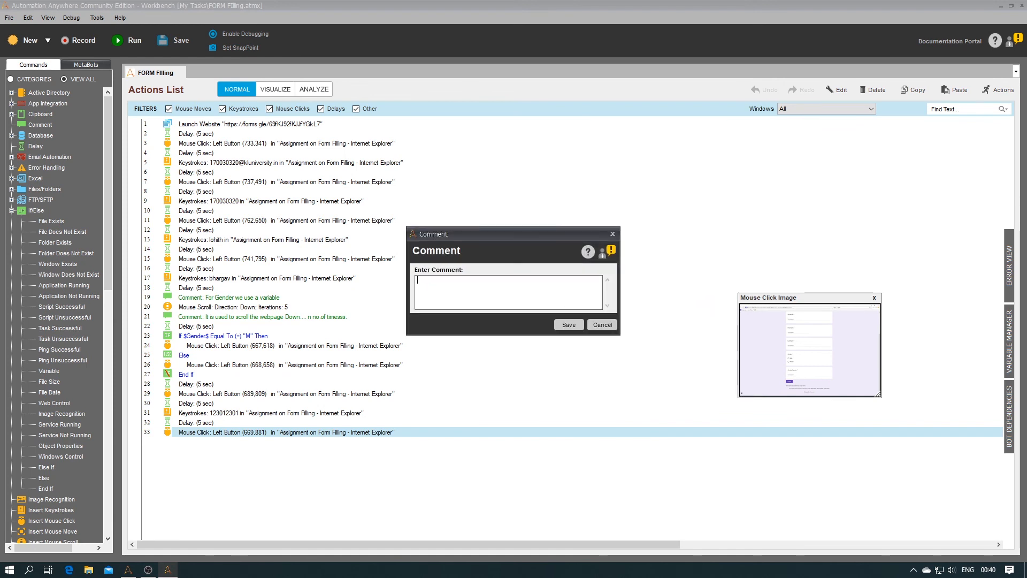
{"action": "type", "text": "The Bot"}
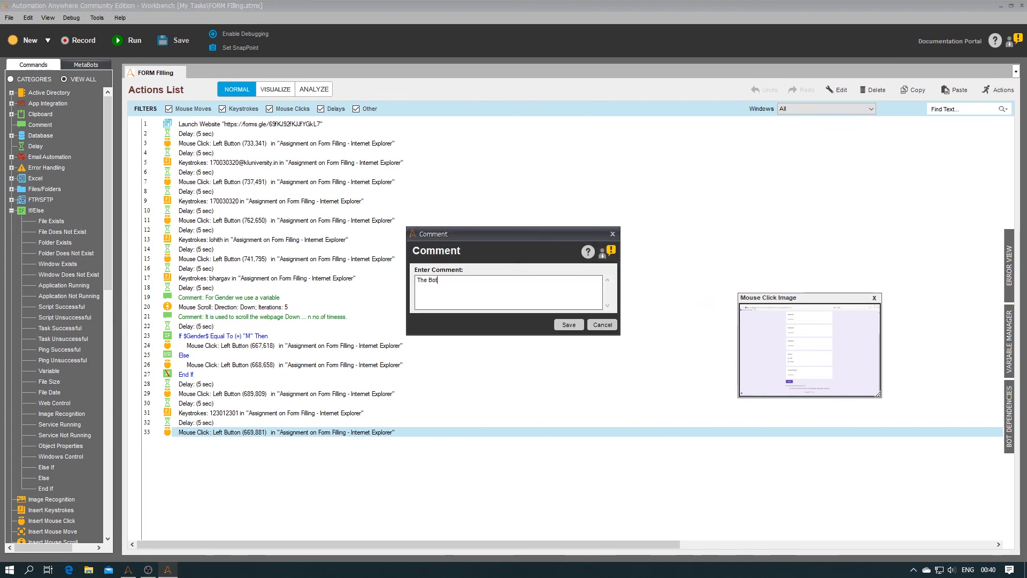
{"action": "type", "text": " run SuccessFully."}
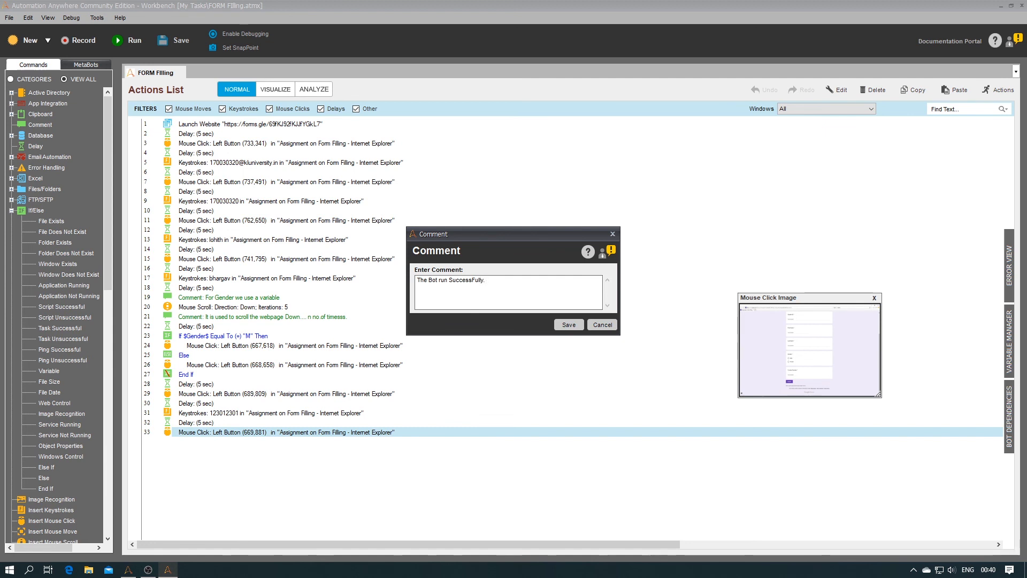
{"action": "type", "text": " Sorry for "}
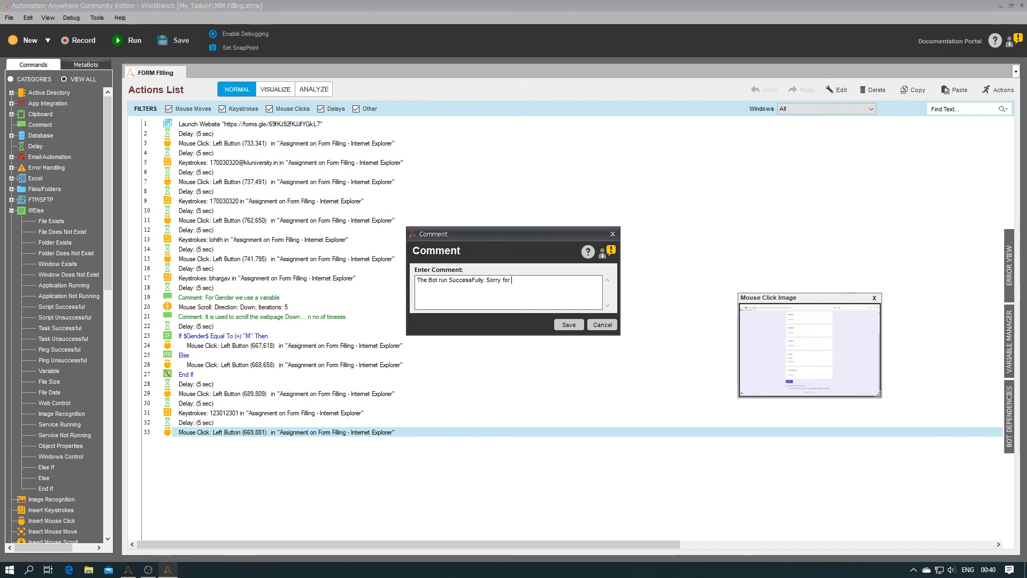
{"action": "type", "text": "the "}
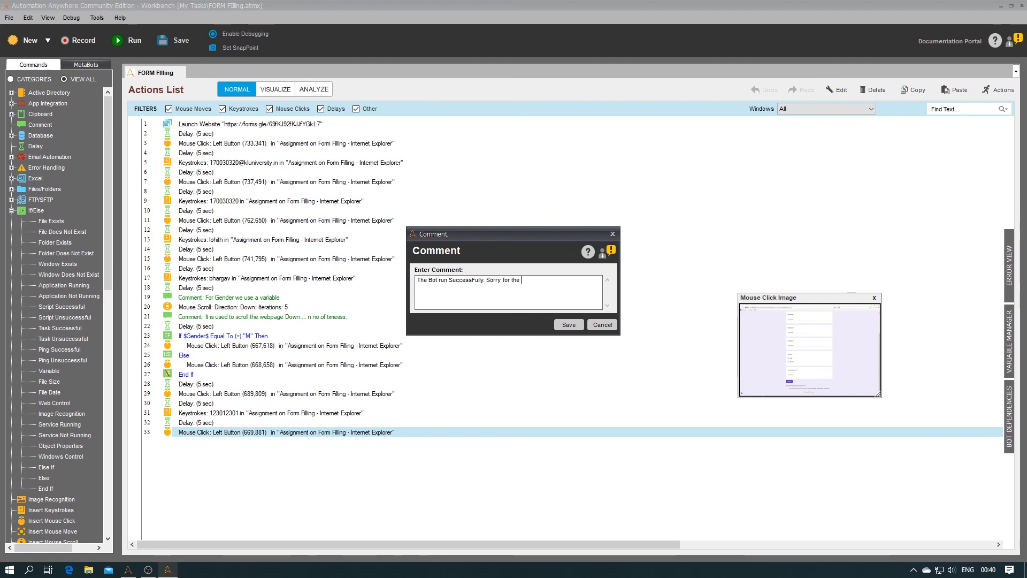
{"action": "type", "text": "Mornin"}
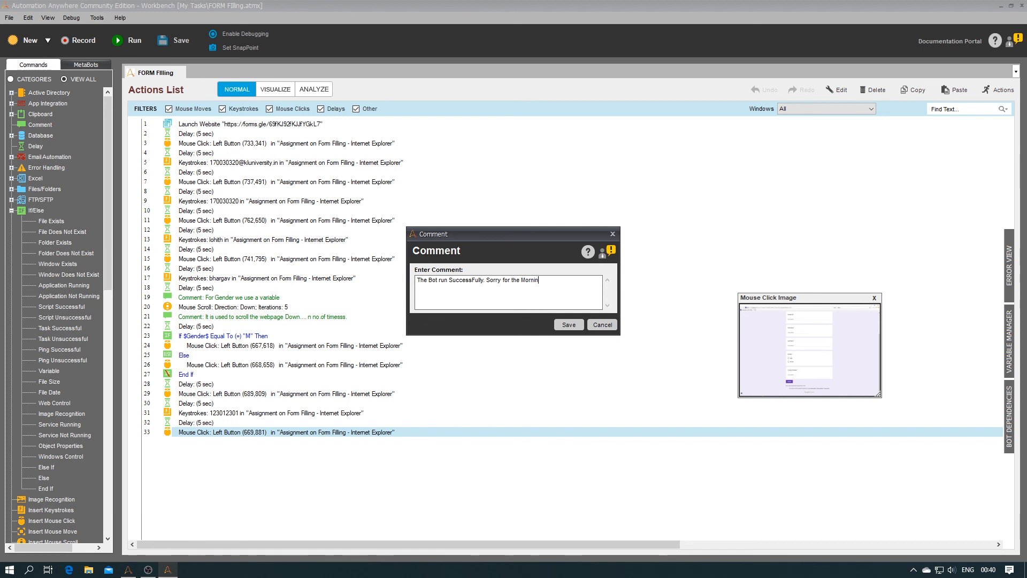
{"action": "type", "text": "g Access Per"}
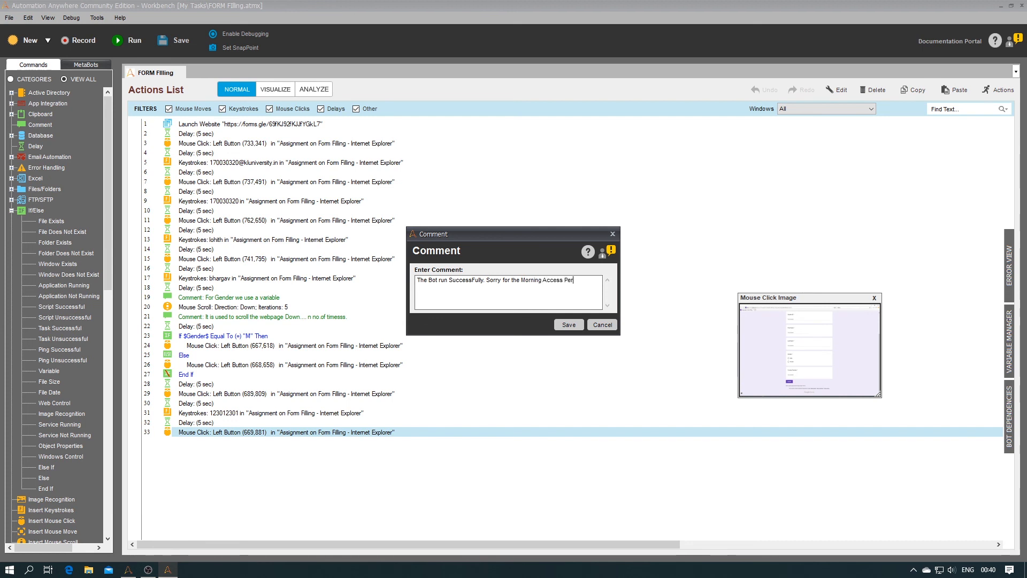
{"action": "type", "text": "miss"}
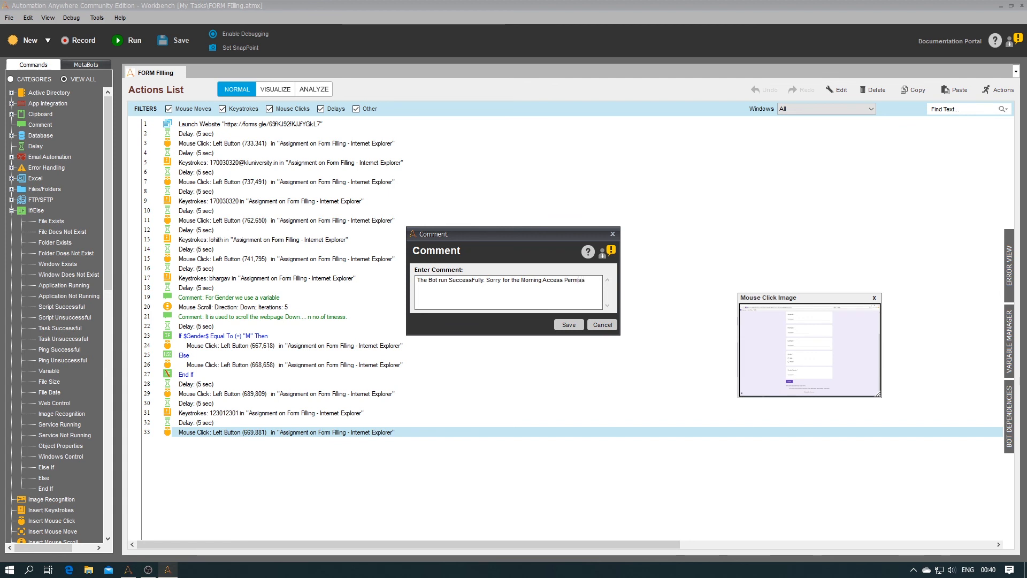
{"action": "type", "text": "ion problem."}
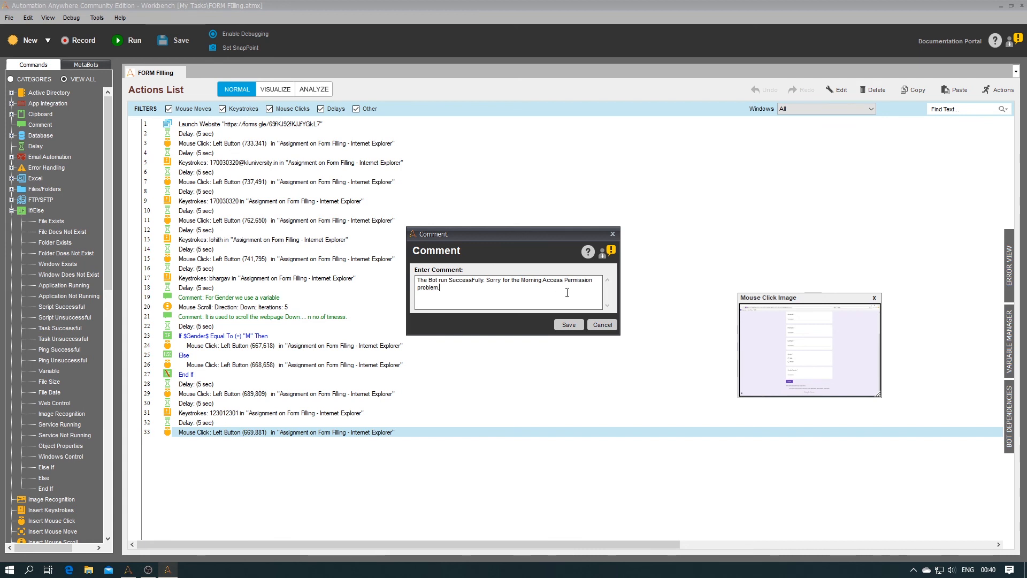
{"action": "left_click", "coordinate": [569, 325]}
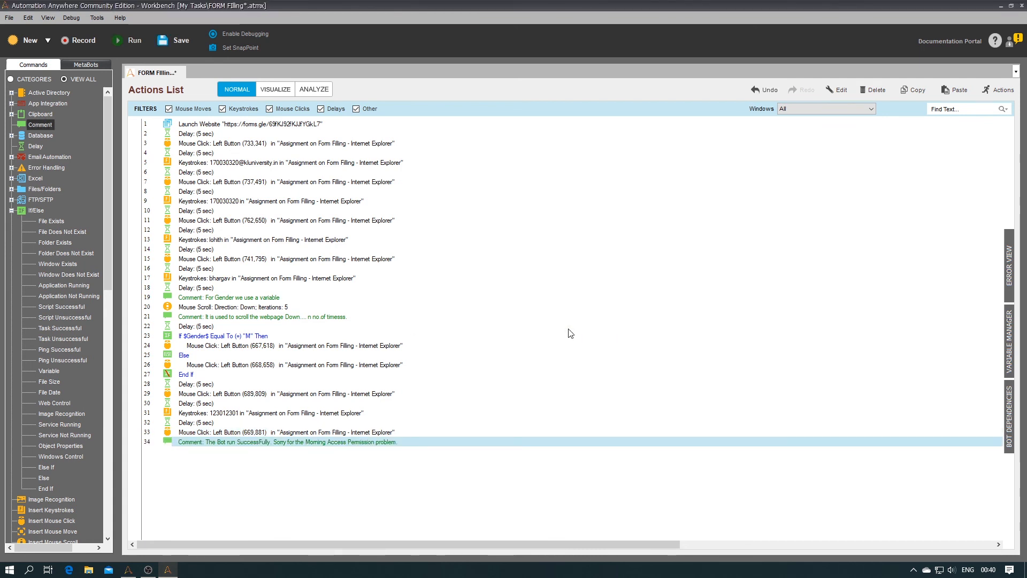